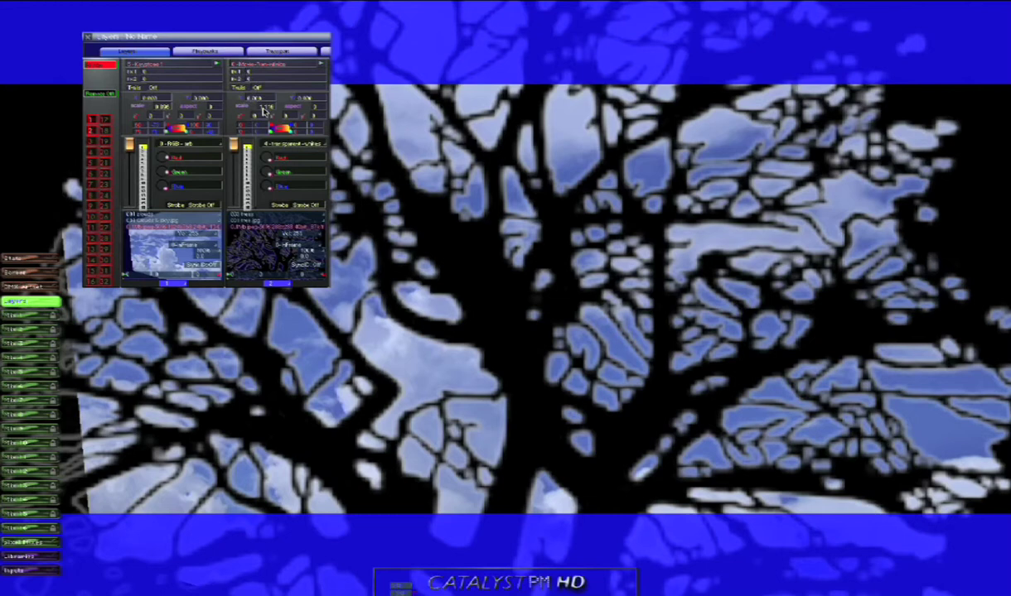
Adjust the scale of the tree image on layer 2.
{"action": "left_click_drag", "start_coordinate": [264, 111], "coordinate": [251, 158]}
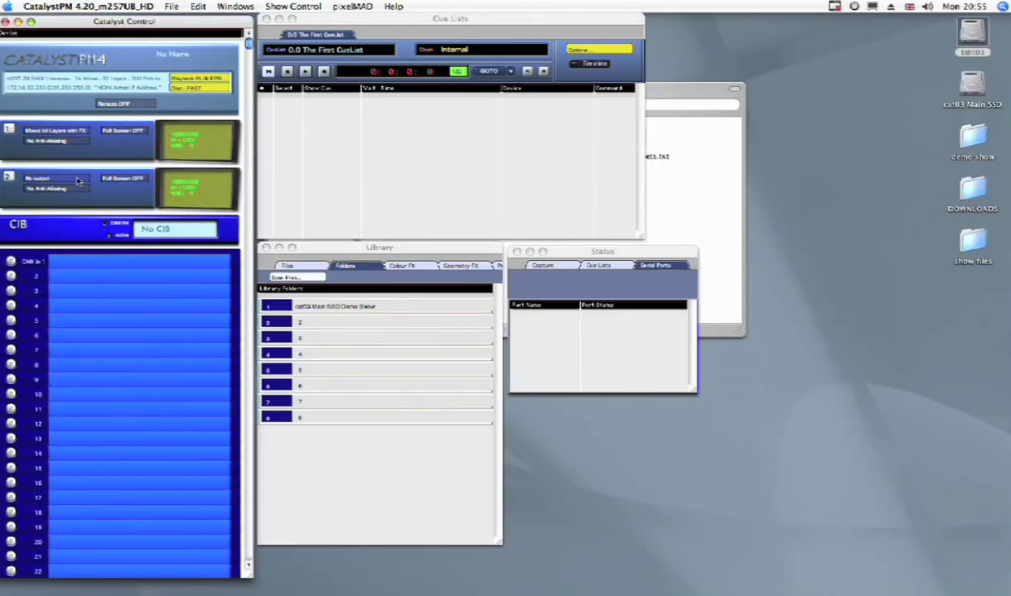
Set output 2 to Mixed All Layers with FX.
{"action": "left_click", "coordinate": [77, 181]}
{"action": "left_click", "coordinate": [86, 207]}
Set the full-screen outputs 1 and 2 to No output.
{"action": "left_click", "coordinate": [53, 131]}
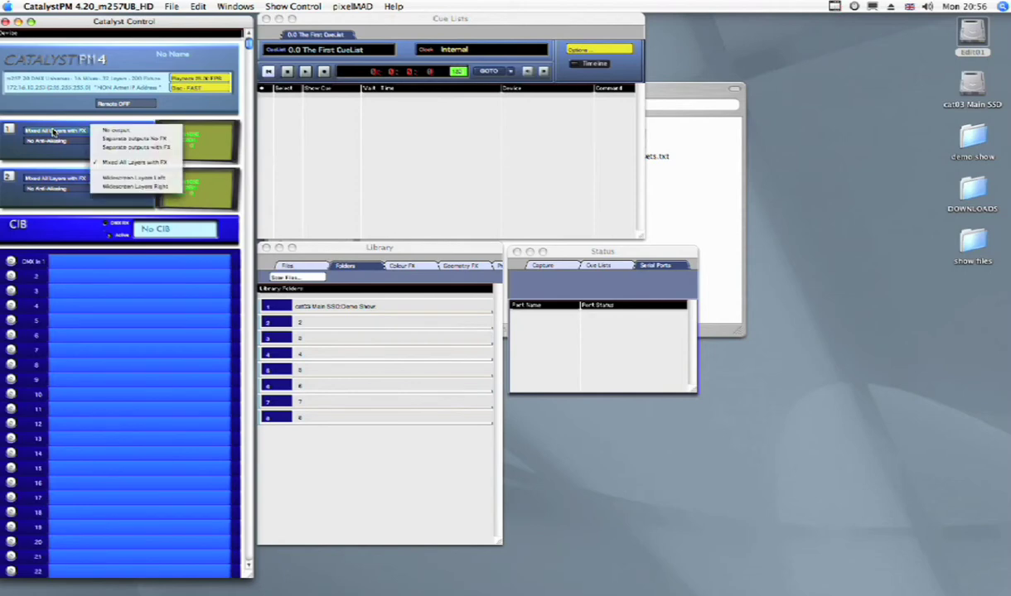
{"action": "left_click", "coordinate": [103, 131]}
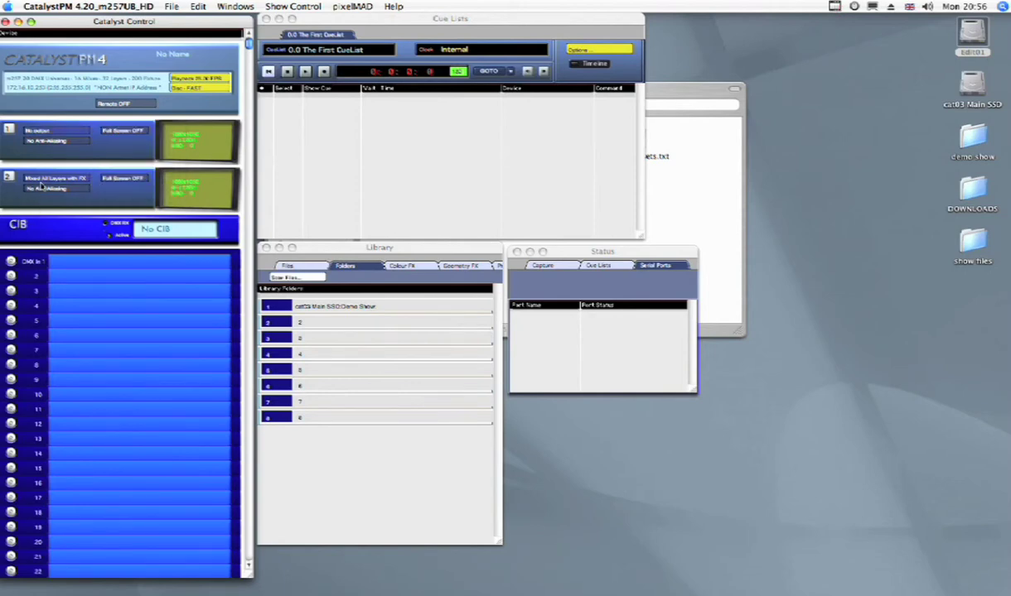
{"action": "left_click", "coordinate": [42, 178]}
{"action": "left_click", "coordinate": [117, 180]}
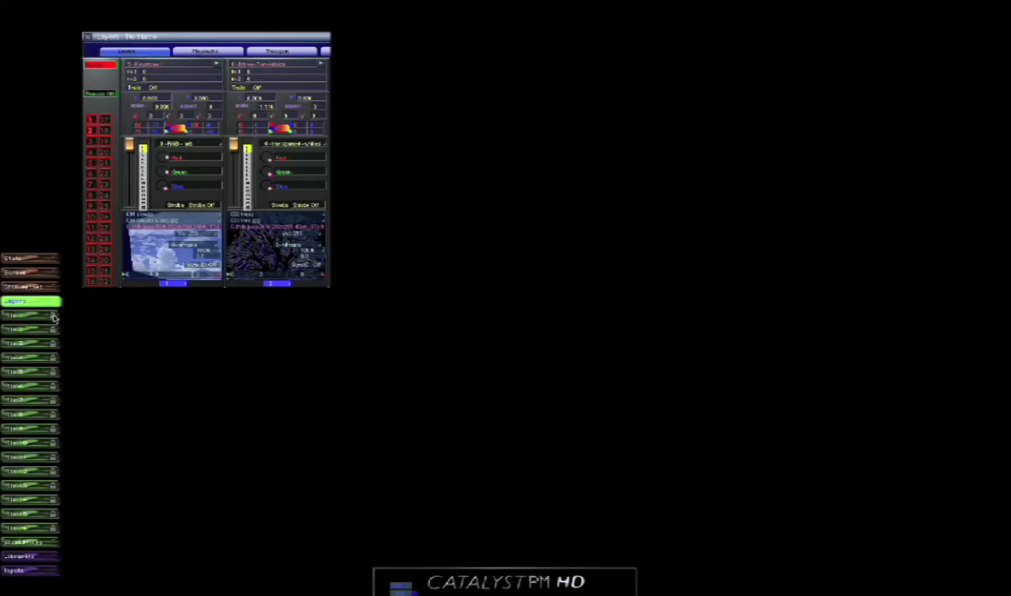
Bring up the Mix Options window for Mix 1 and place it beside the Layers window.
{"action": "right_click", "coordinate": [53, 318]}
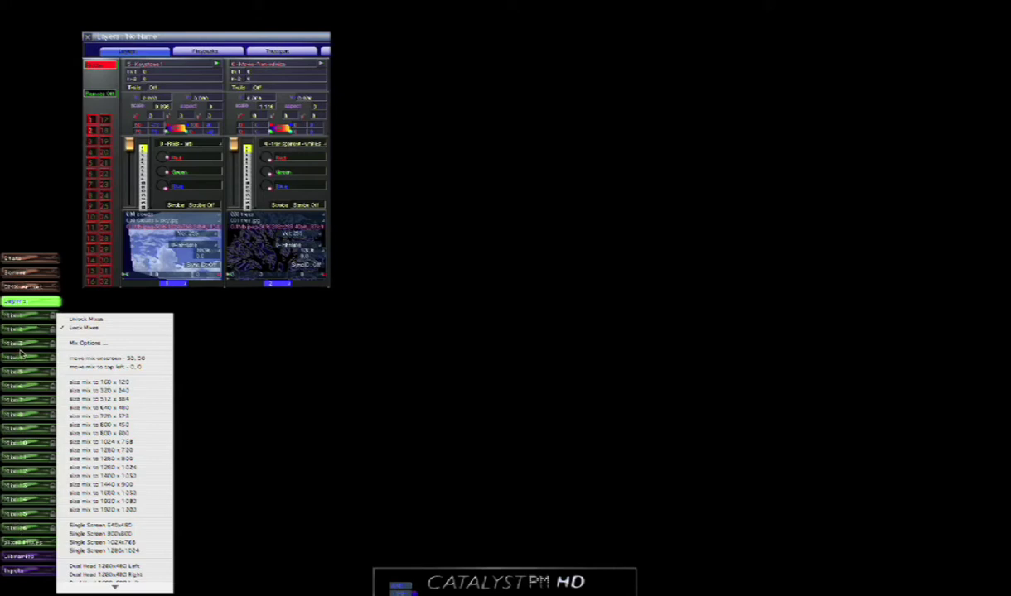
{"action": "left_click", "coordinate": [86, 342]}
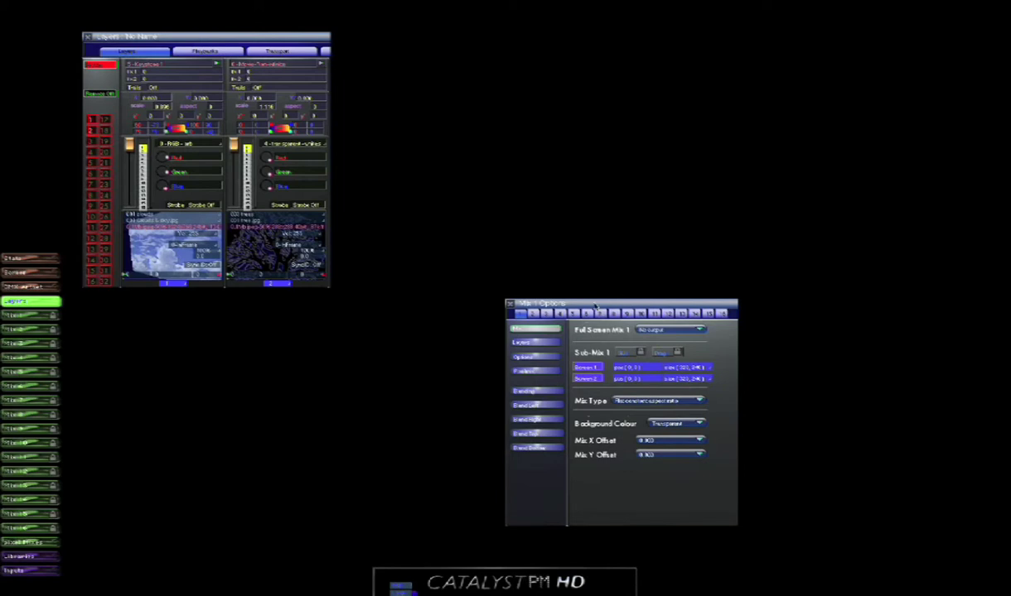
{"action": "left_click_drag", "start_coordinate": [571, 299], "coordinate": [385, 97]}
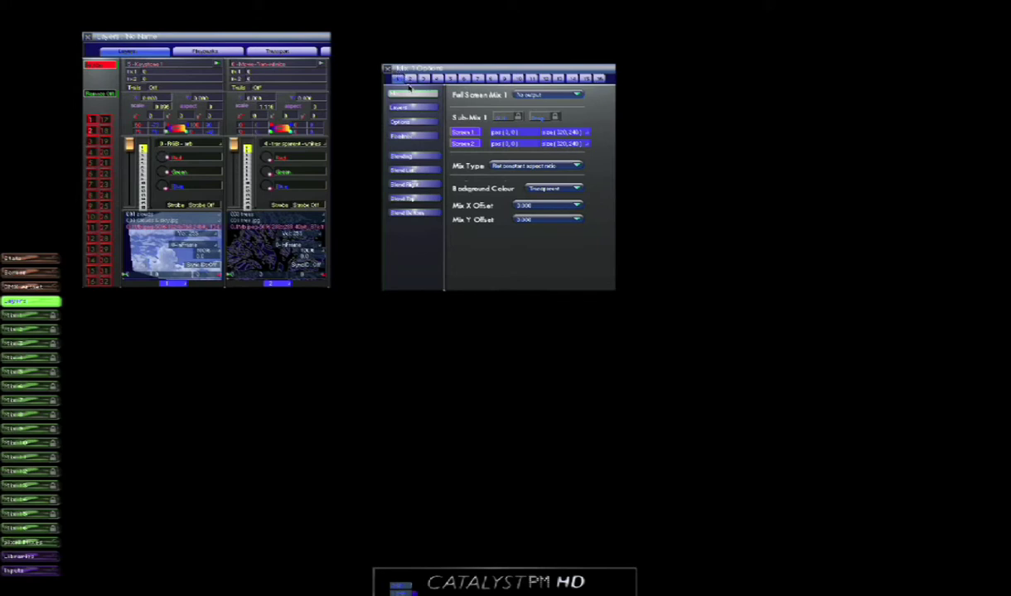
Show Mix 1 on Screen 1, move it beside the options window and enlarge it to about 527 x 415.
{"action": "left_click", "coordinate": [503, 120]}
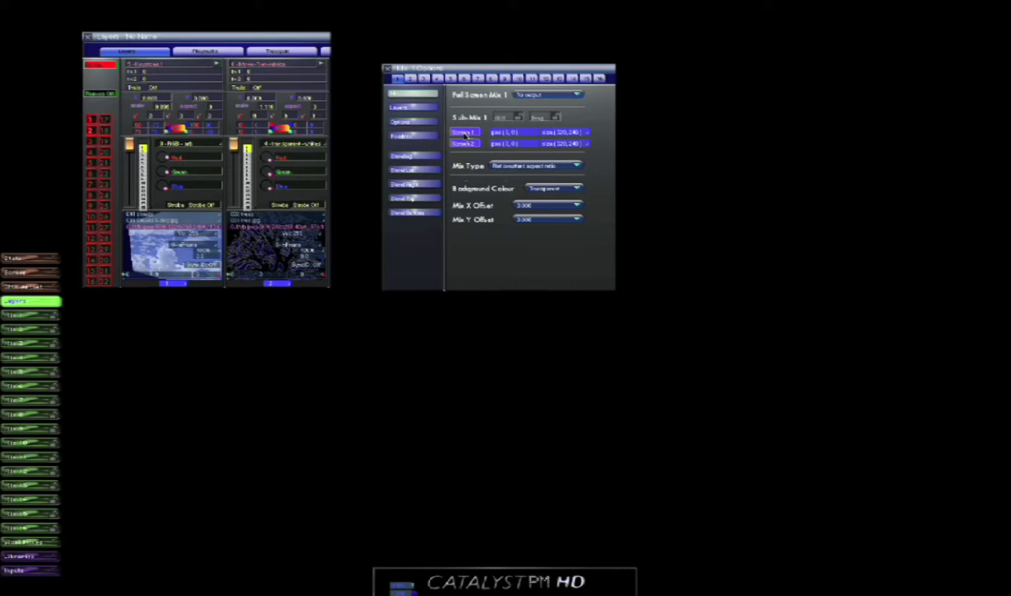
{"action": "left_click", "coordinate": [465, 133]}
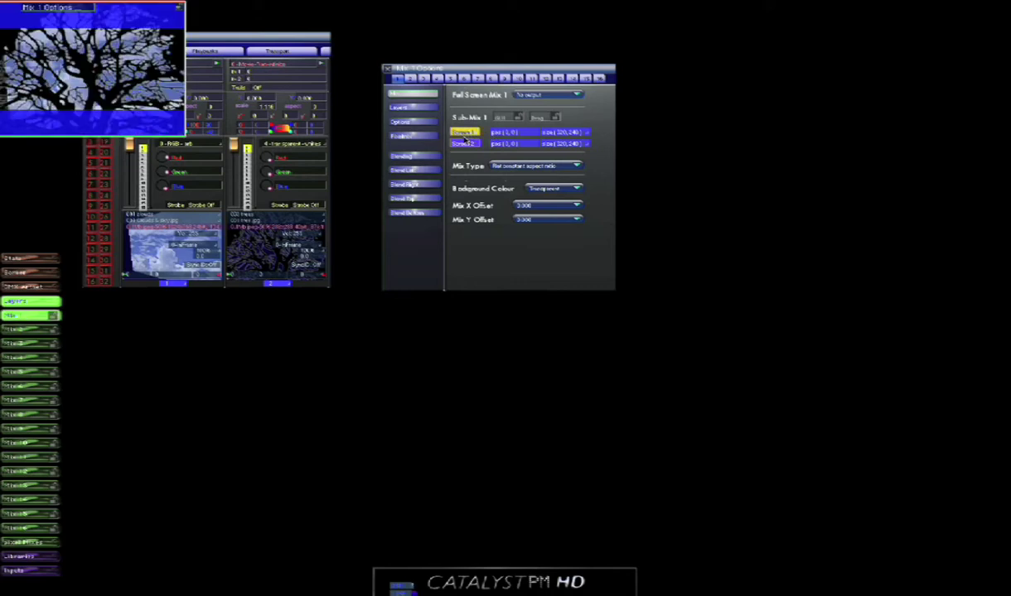
{"action": "left_click_drag", "start_coordinate": [83, 54], "coordinate": [707, 64]}
{"action": "left_click_drag", "start_coordinate": [805, 142], "coordinate": [917, 241]}
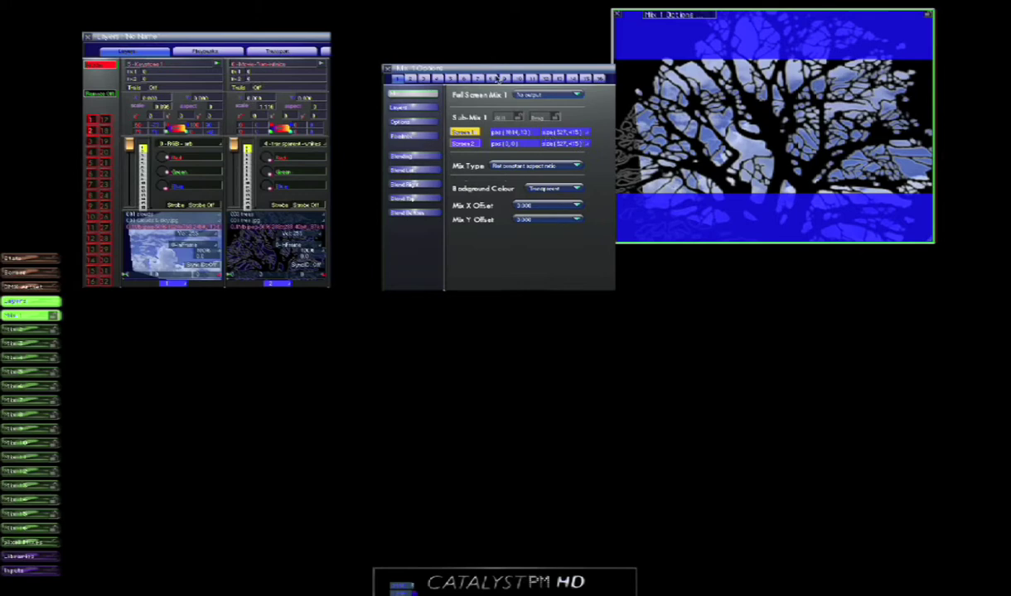
{"action": "left_click_drag", "start_coordinate": [492, 72], "coordinate": [458, 38]}
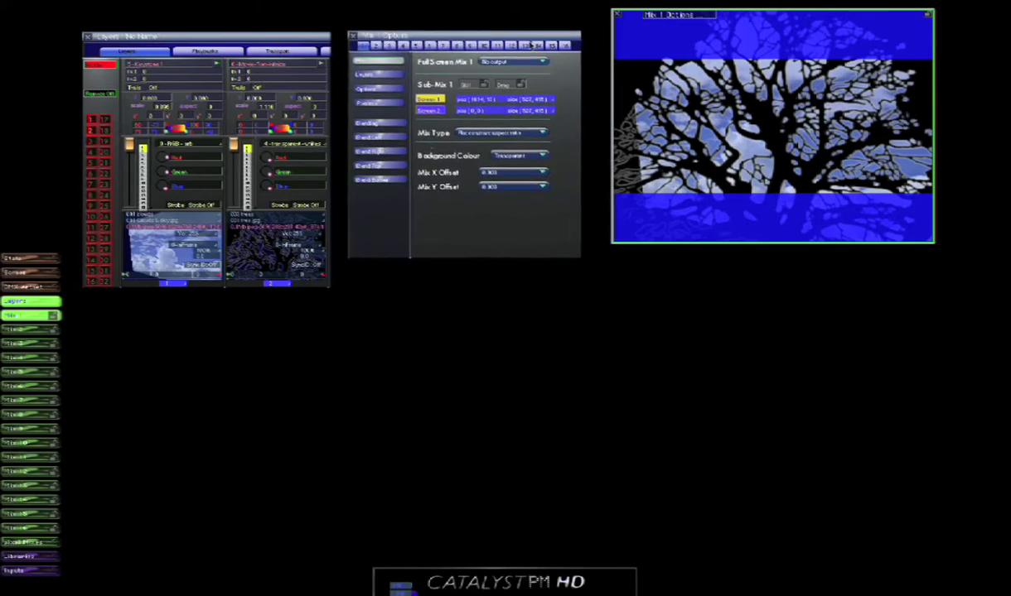
Show Mixes 2, 3 and 4 on Screen 1, with Mix 2 below Mix 1 and the others side by side below the Layers and options windows.
{"action": "left_click", "coordinate": [378, 46]}
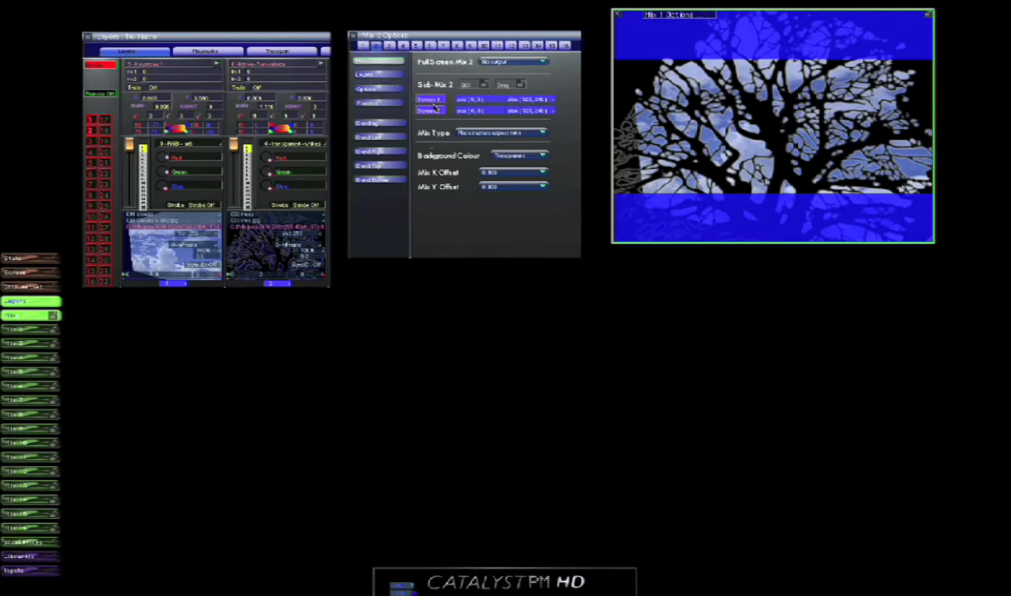
{"action": "left_click_drag", "start_coordinate": [66, 34], "coordinate": [681, 290]}
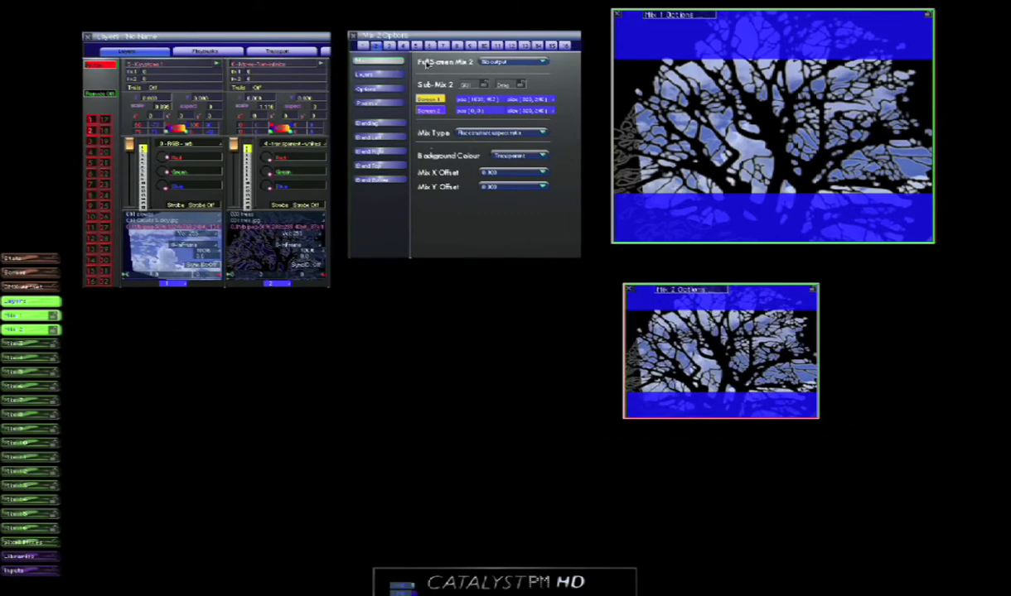
{"action": "left_click", "coordinate": [377, 45]}
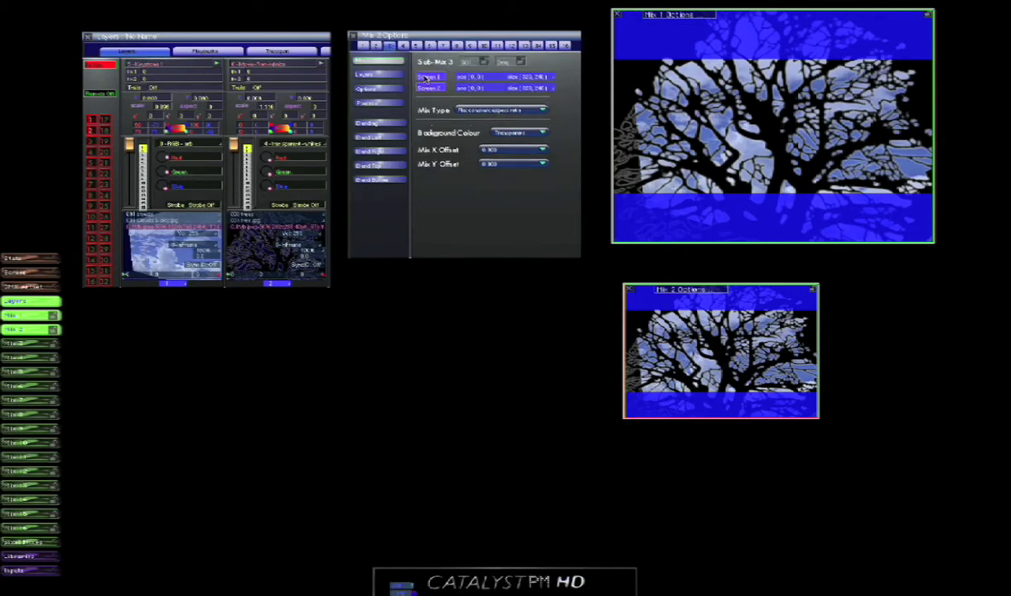
{"action": "left_click_drag", "start_coordinate": [120, 86], "coordinate": [213, 387]}
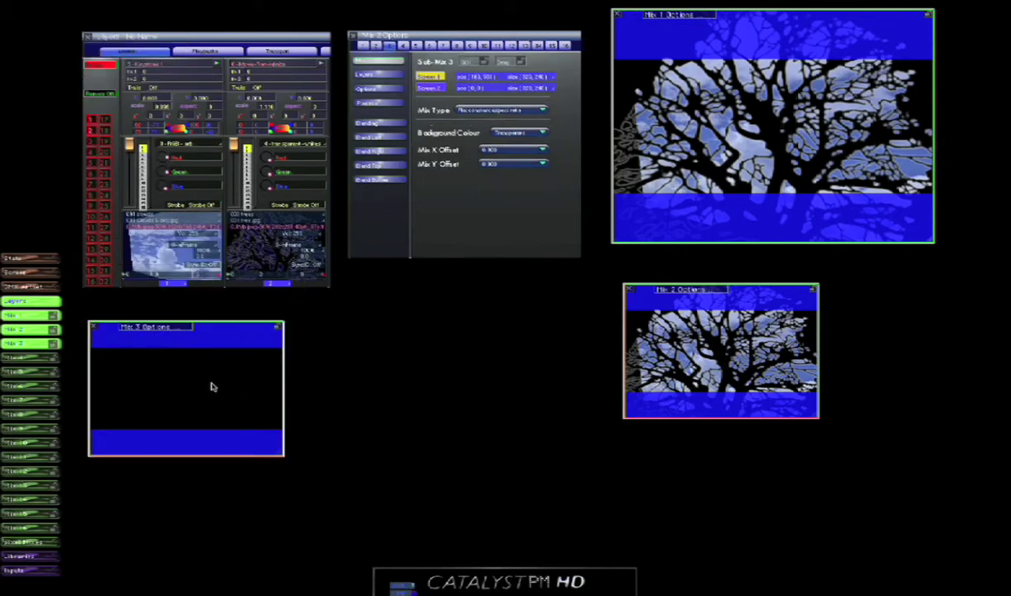
{"action": "left_click", "coordinate": [403, 45]}
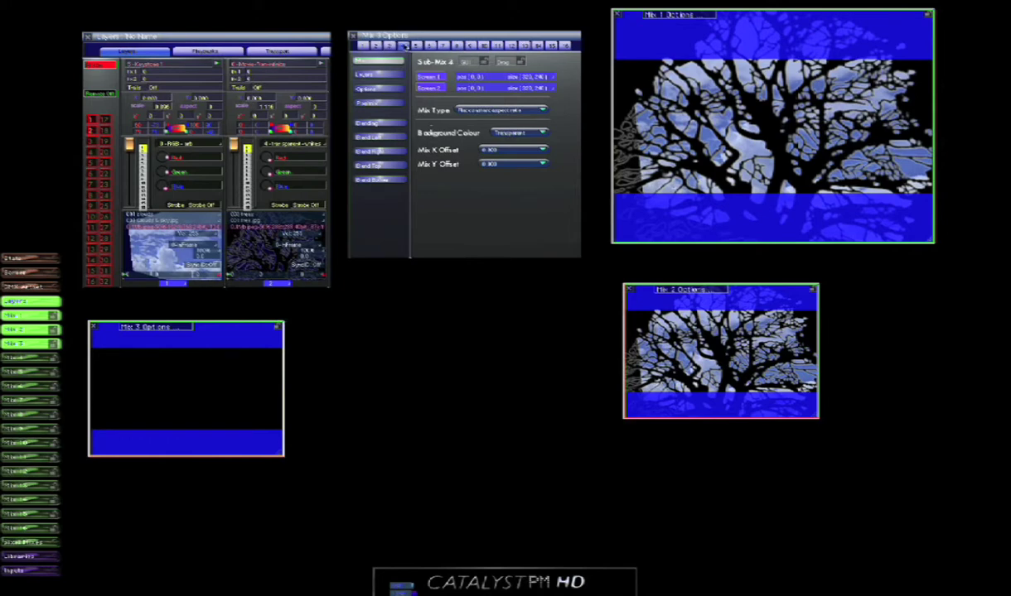
{"action": "left_click", "coordinate": [432, 76]}
{"action": "left_click_drag", "start_coordinate": [116, 46], "coordinate": [484, 367]}
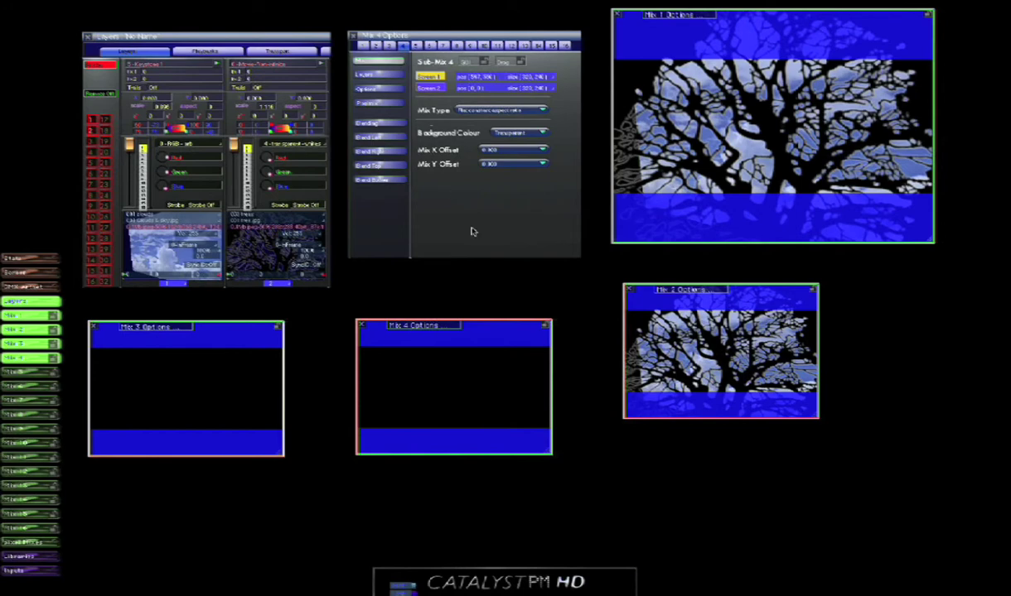
Set the mix type of Mix 1 to Keystone.
{"action": "left_click", "coordinate": [367, 48]}
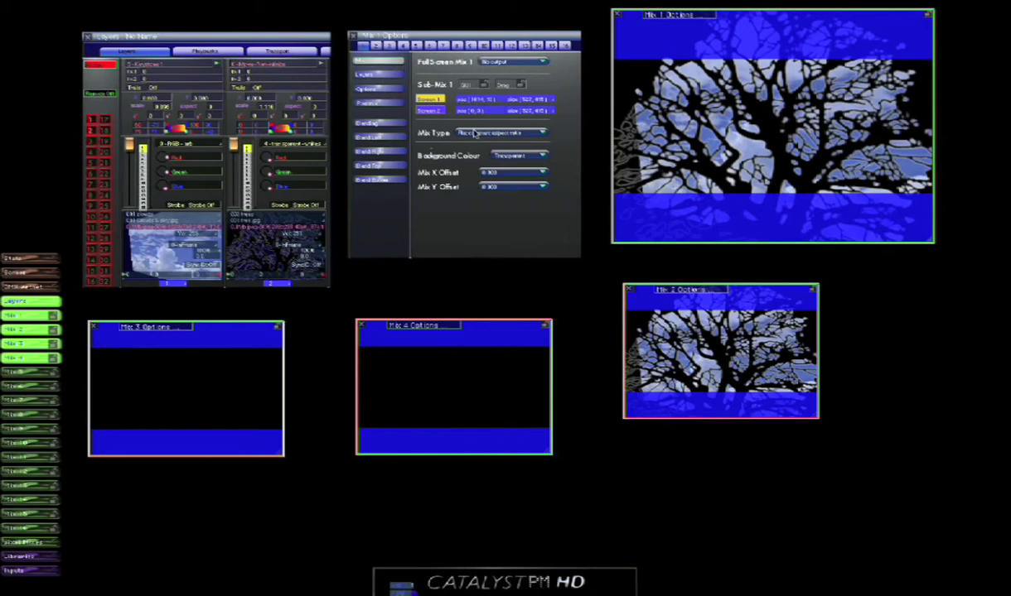
{"action": "left_click", "coordinate": [474, 134]}
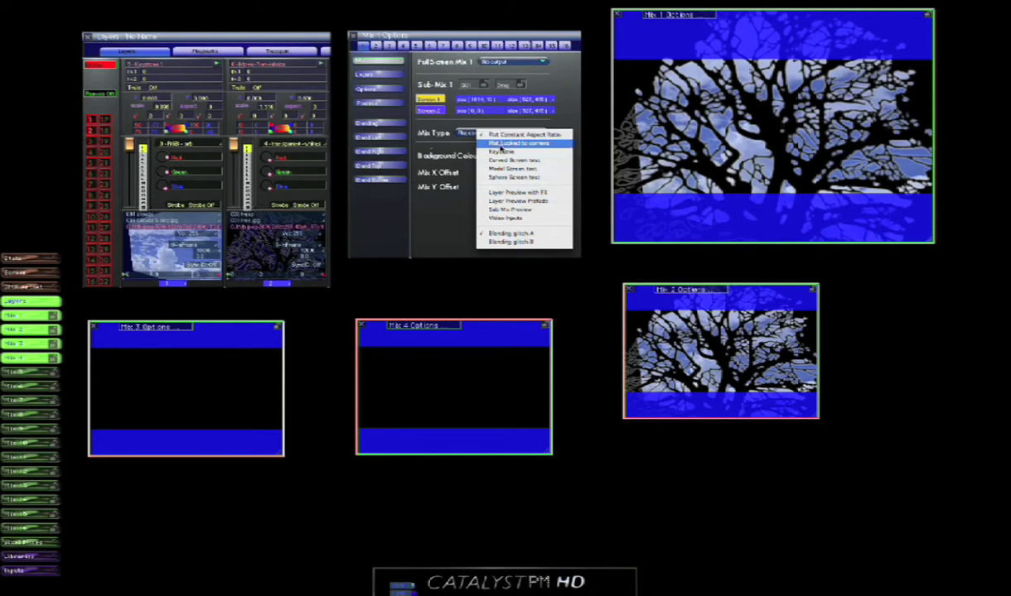
{"action": "left_click", "coordinate": [501, 152]}
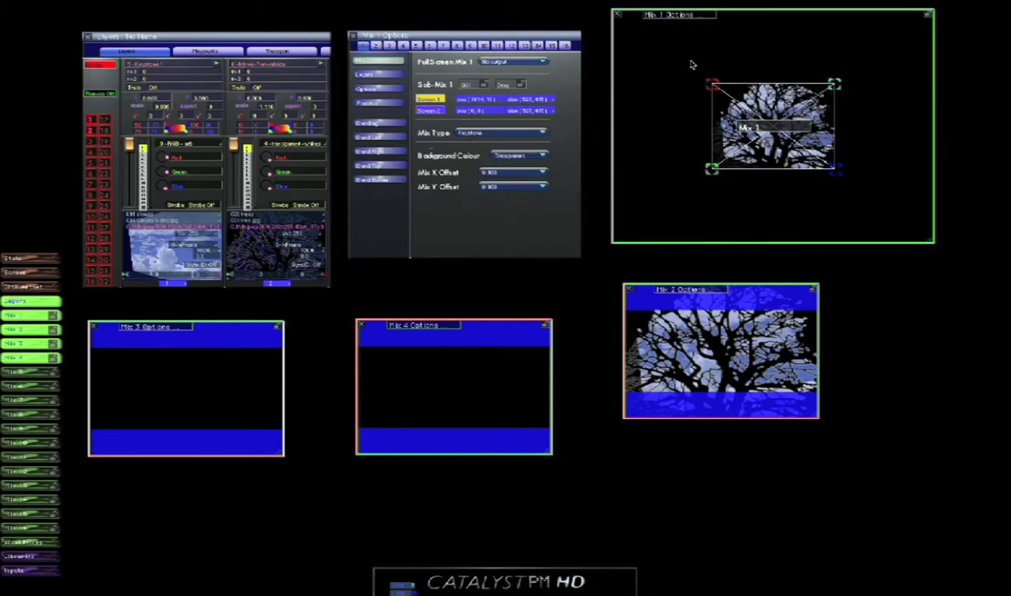
Stretch the four keystone corners of Mix 1 outward towards the edges of its frame.
{"action": "left_click_drag", "start_coordinate": [712, 84], "coordinate": [660, 34]}
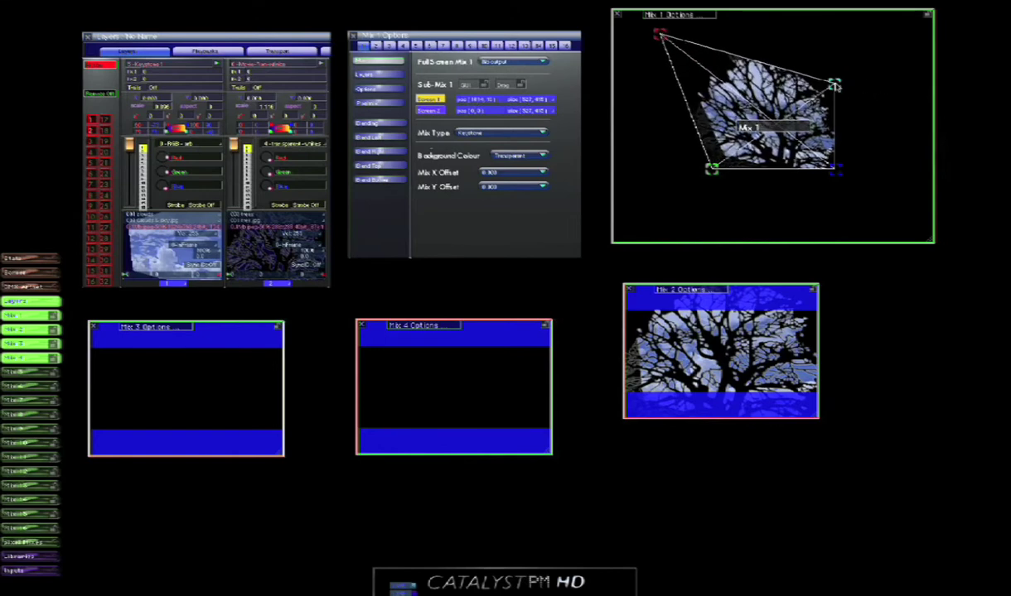
{"action": "left_click_drag", "start_coordinate": [833, 85], "coordinate": [893, 31]}
{"action": "left_click_drag", "start_coordinate": [659, 34], "coordinate": [654, 24]}
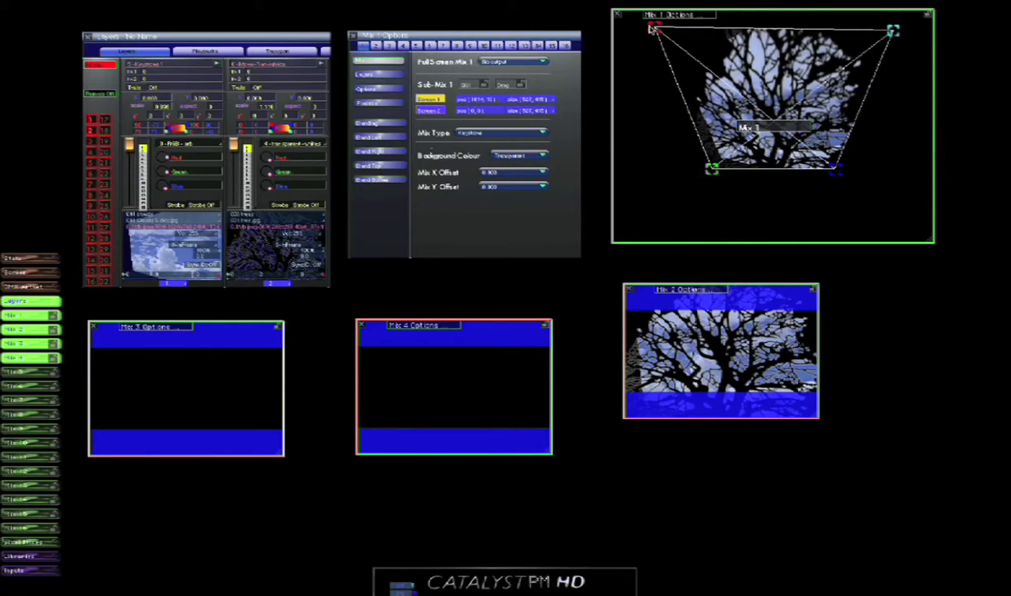
{"action": "left_click_drag", "start_coordinate": [712, 168], "coordinate": [637, 229]}
{"action": "left_click_drag", "start_coordinate": [835, 173], "coordinate": [894, 217]}
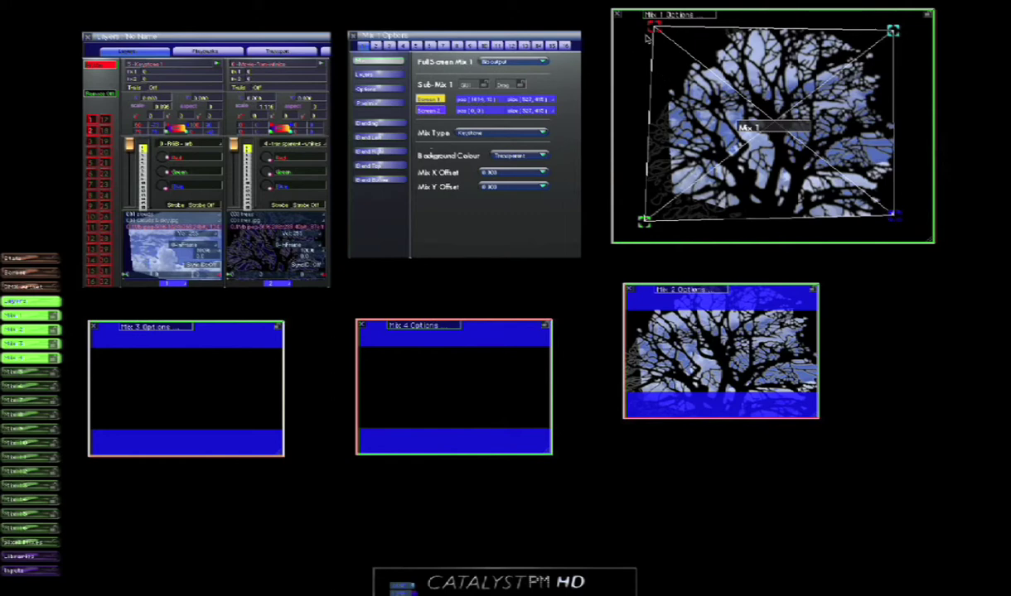
Refine the keystone corners of Mix 1 into a trapezoid with a narrower upper edge and a wider lower edge.
{"action": "left_click_drag", "start_coordinate": [654, 26], "coordinate": [662, 22]}
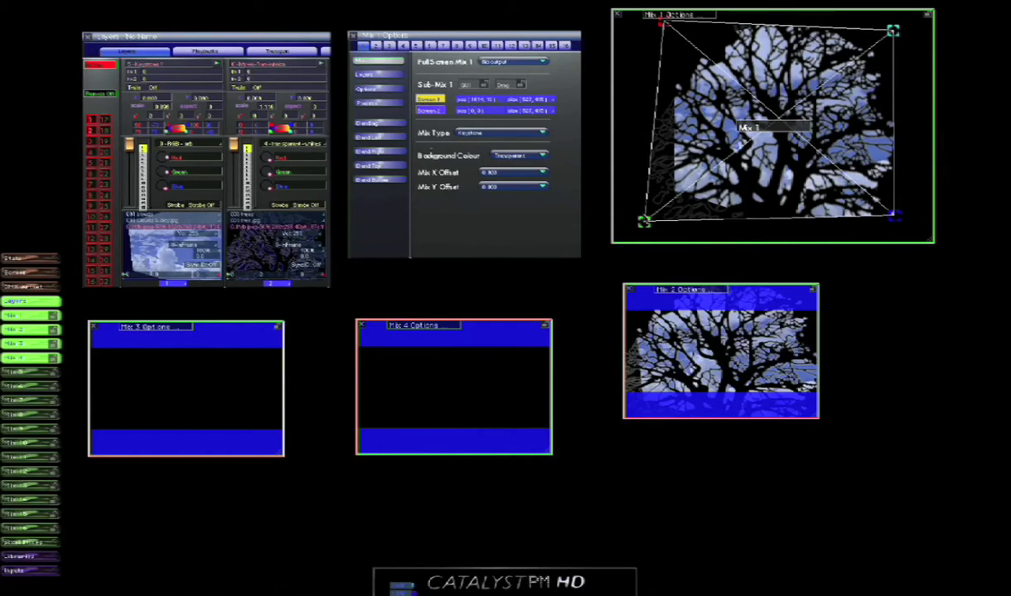
{"action": "left_click_drag", "start_coordinate": [644, 220], "coordinate": [624, 232]}
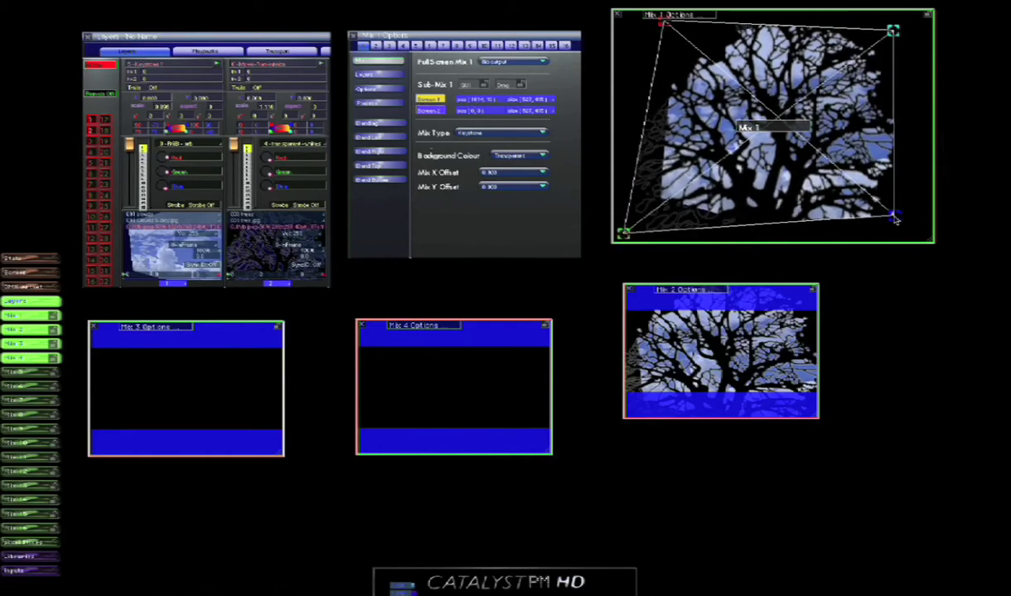
{"action": "left_click_drag", "start_coordinate": [895, 217], "coordinate": [919, 234]}
{"action": "left_click_drag", "start_coordinate": [892, 31], "coordinate": [868, 16]}
{"action": "left_click_drag", "start_coordinate": [660, 23], "coordinate": [661, 17]}
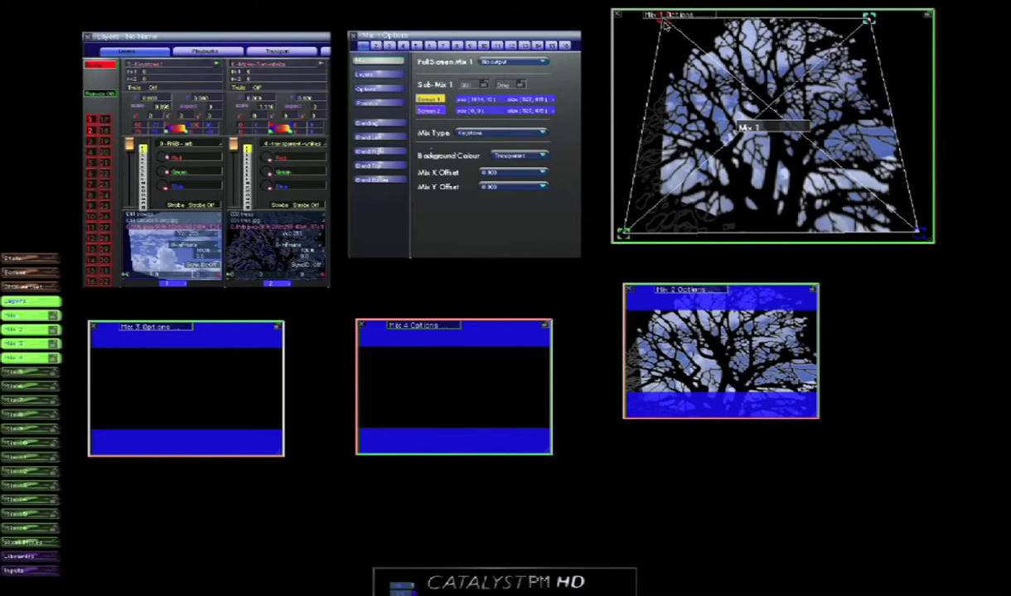
{"action": "left_click_drag", "start_coordinate": [665, 25], "coordinate": [660, 26]}
{"action": "left_click_drag", "start_coordinate": [870, 20], "coordinate": [872, 22]}
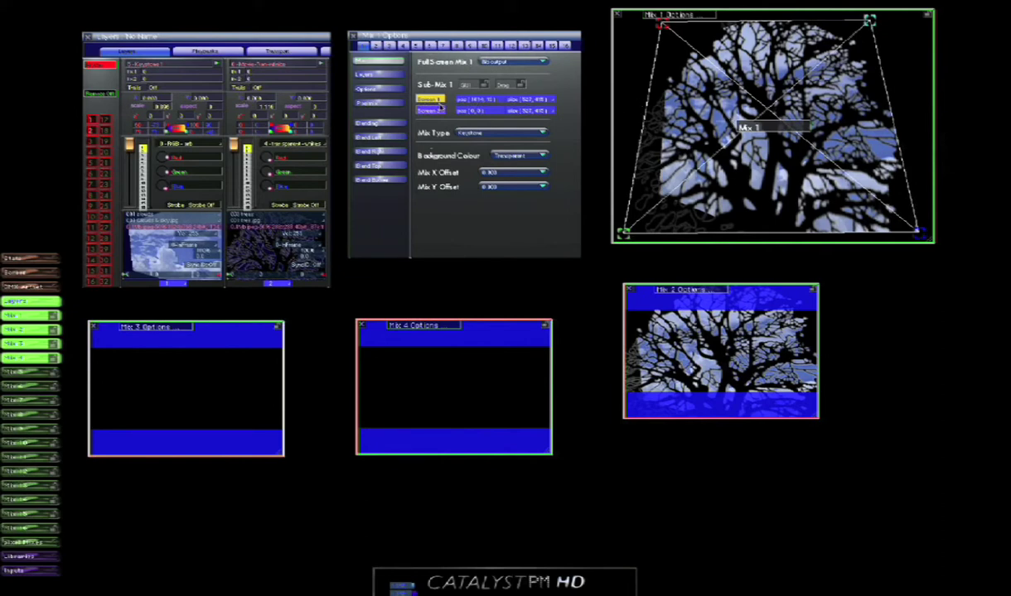
Fine-tune the red and cyan upper keystone points of Mix 1 through their coordinate values in the Keystone Options.
{"action": "left_click", "coordinate": [381, 89]}
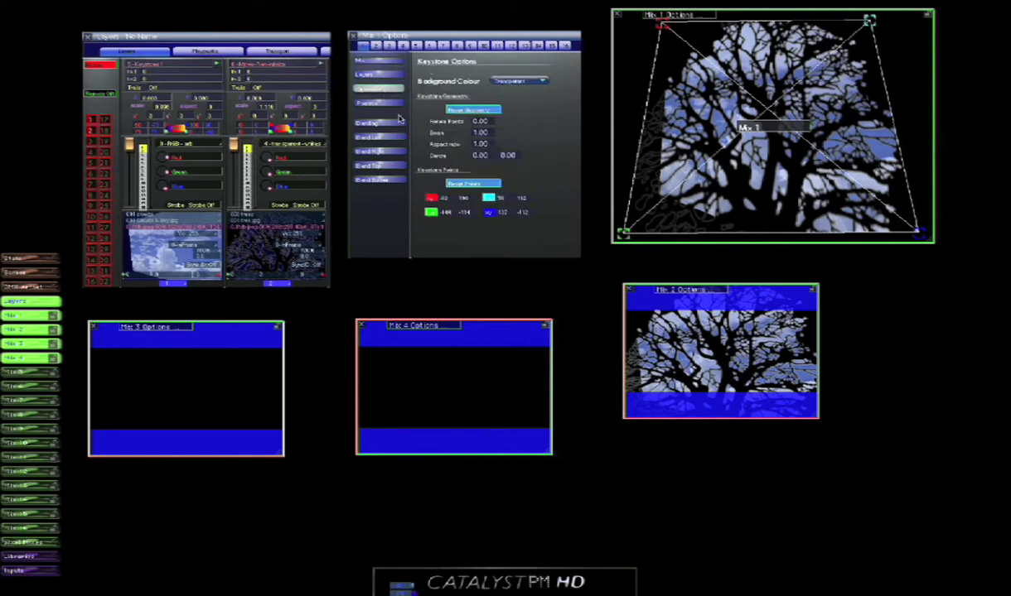
{"action": "mouse_move", "coordinate": [445, 201]}
{"action": "left_mouse_down"}
{"action": "mouse_move", "coordinate": [446, 210]}
{"action": "mouse_move", "coordinate": [443, 199]}
{"action": "left_mouse_up"}
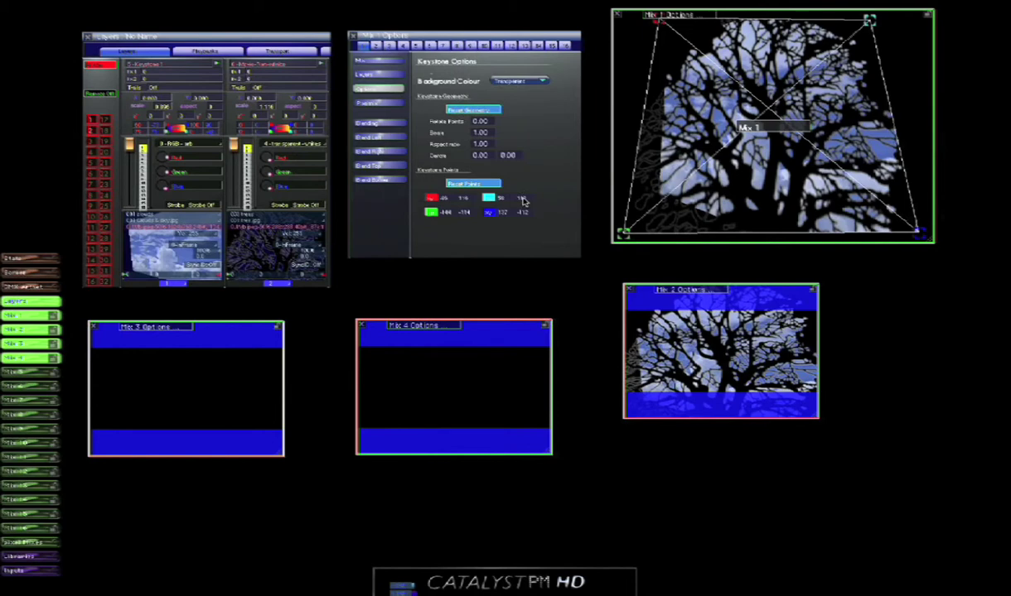
{"action": "mouse_move", "coordinate": [522, 201]}
{"action": "left_mouse_down"}
{"action": "mouse_move", "coordinate": [521, 210]}
{"action": "mouse_move", "coordinate": [522, 200]}
{"action": "left_mouse_up"}
Examine the background colour choices available for Mix 1 in its main mix settings.
{"action": "left_click", "coordinate": [383, 61]}
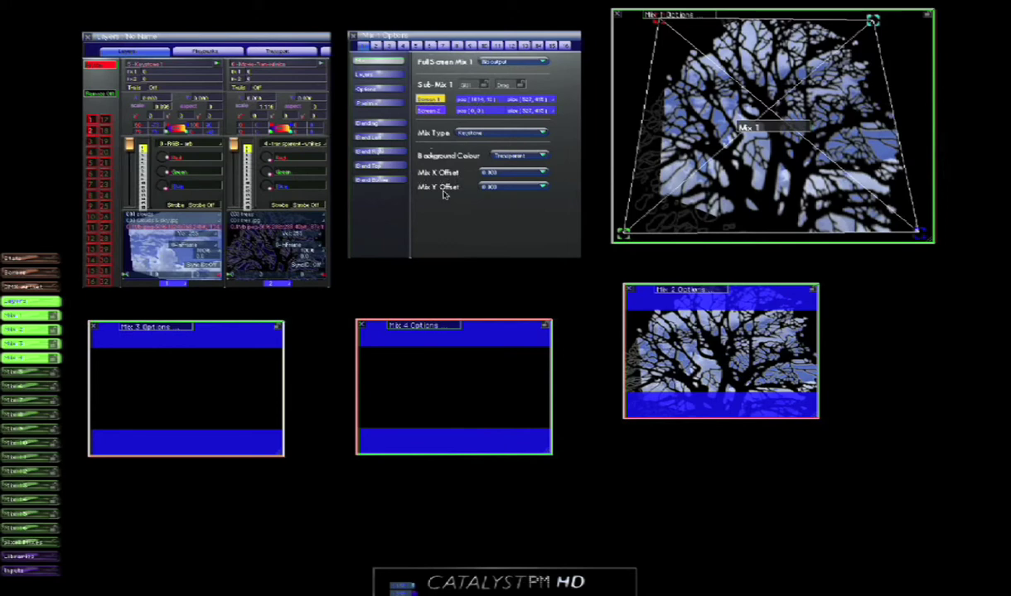
{"action": "left_click", "coordinate": [503, 157]}
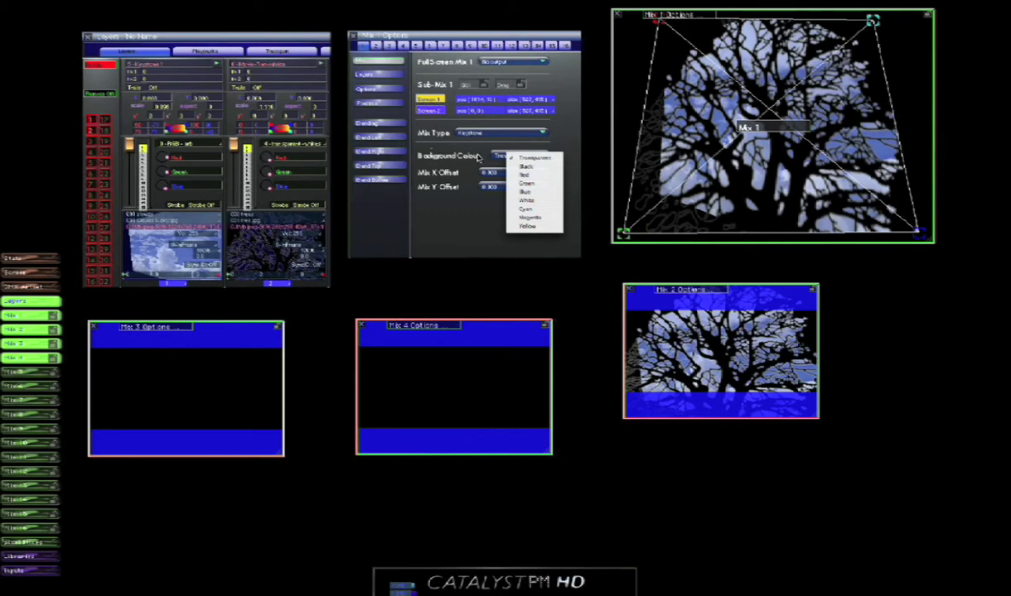
{"action": "left_click", "coordinate": [488, 157]}
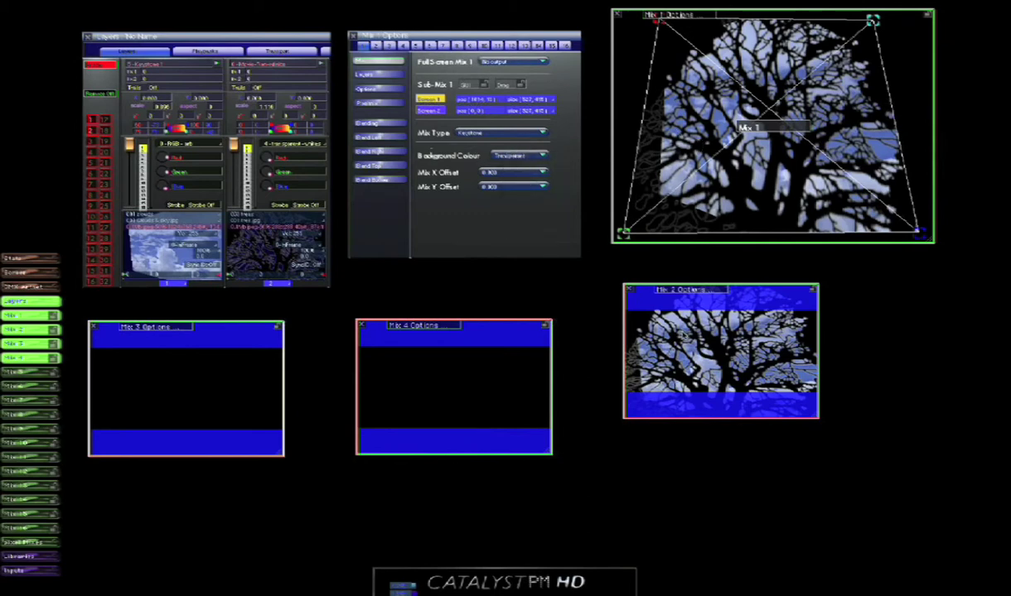
Move Mix 2 on top of Mix 1 and set its mix type to Keystone.
{"action": "left_click_drag", "start_coordinate": [679, 290], "coordinate": [674, 0]}
{"action": "left_click_drag", "start_coordinate": [700, 45], "coordinate": [756, 112]}
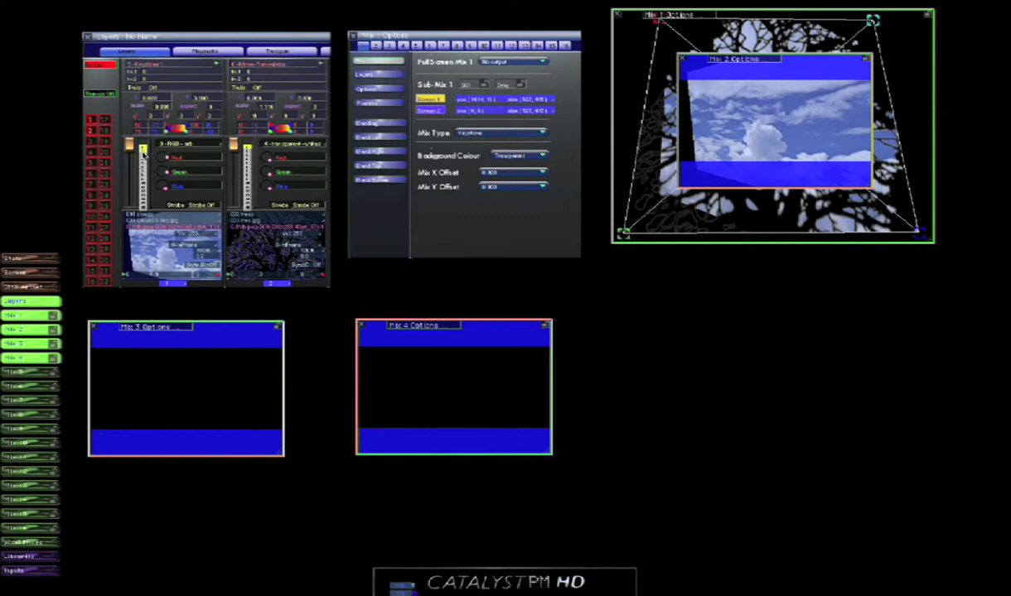
{"action": "left_click", "coordinate": [378, 46]}
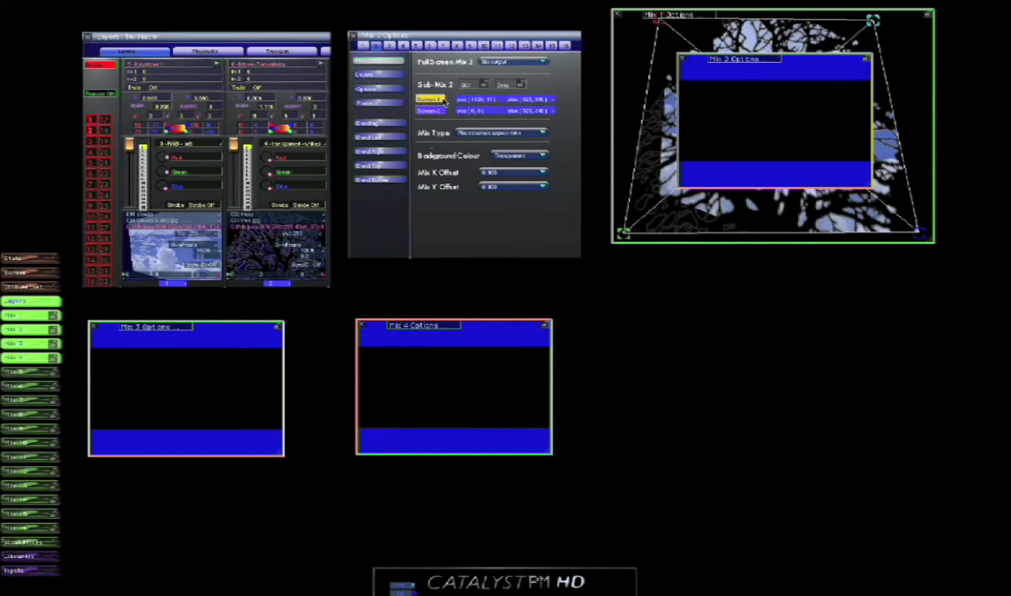
{"action": "left_click", "coordinate": [461, 133]}
{"action": "left_click", "coordinate": [497, 155]}
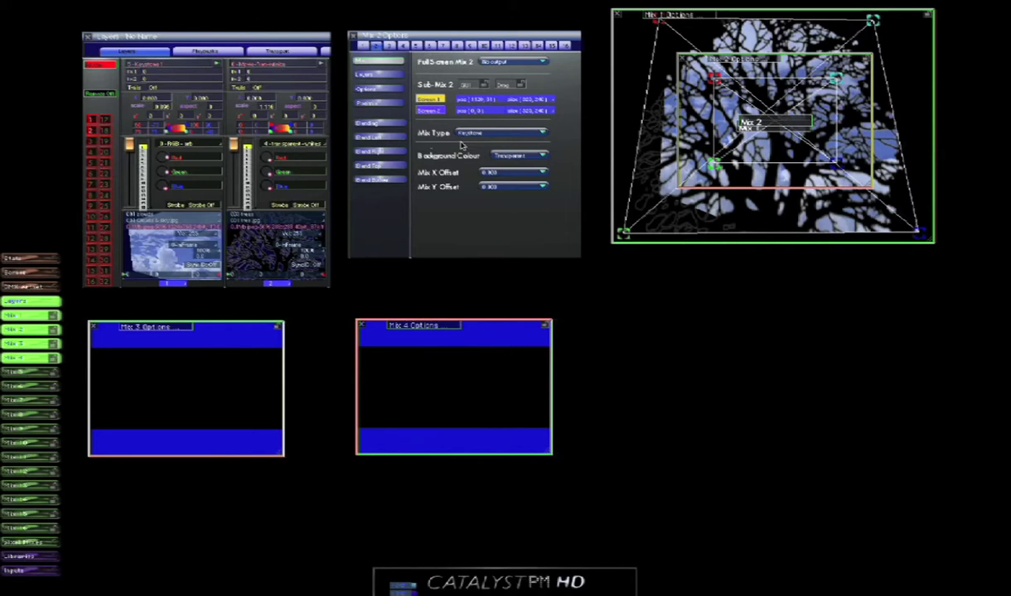
Resize Mix 2 to cover Mix 1 and match its four keystone points to Mix 1's trapezoid through the Keystone Options.
{"action": "left_click_drag", "start_coordinate": [749, 97], "coordinate": [720, 54]}
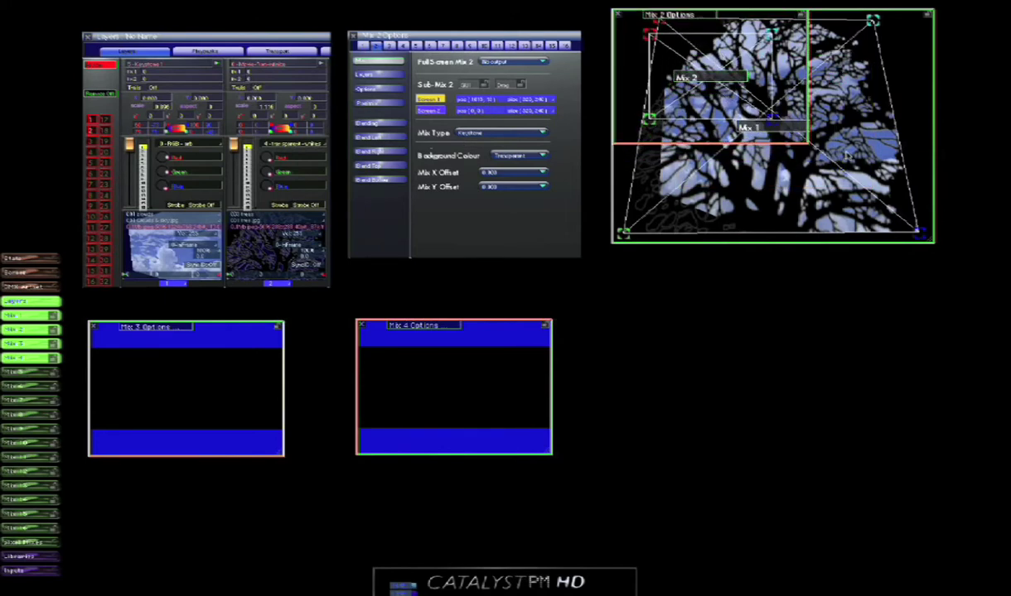
{"action": "left_click_drag", "start_coordinate": [807, 144], "coordinate": [931, 243]}
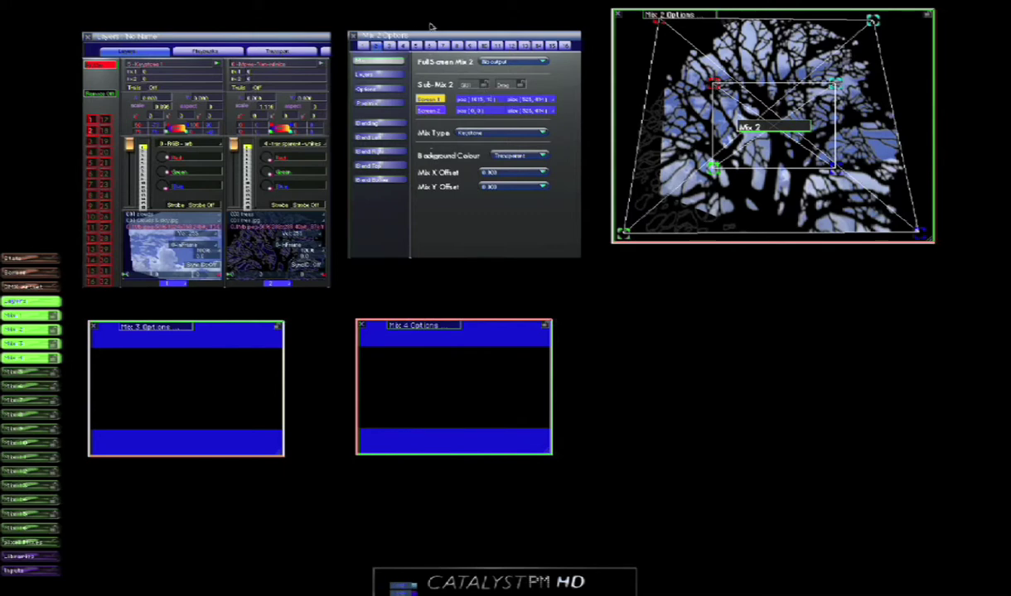
{"action": "left_click", "coordinate": [371, 91]}
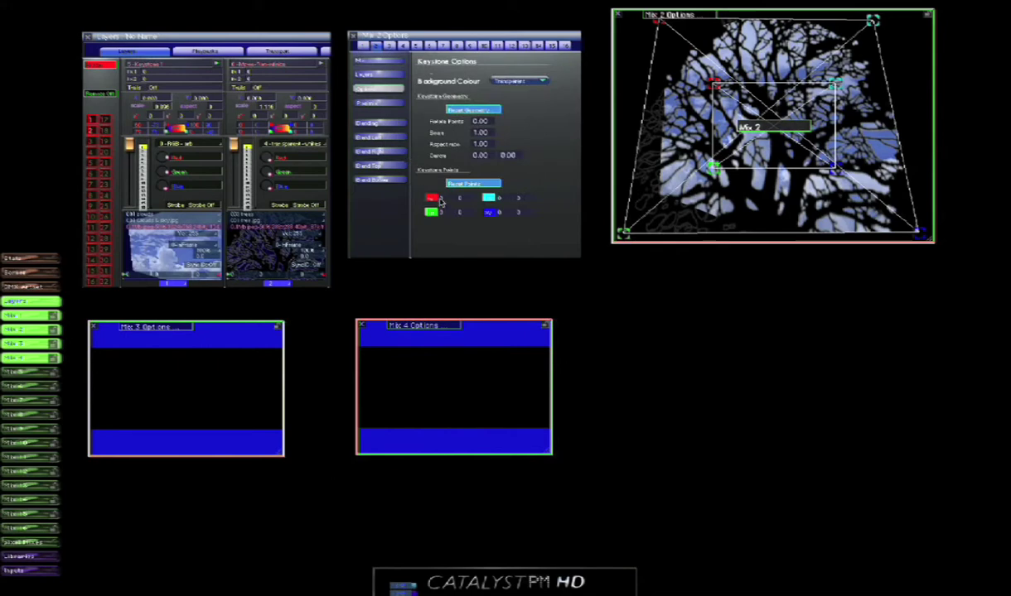
{"action": "left_click_drag", "start_coordinate": [440, 202], "coordinate": [421, 178]}
{"action": "left_click_drag", "start_coordinate": [495, 196], "coordinate": [570, 140]}
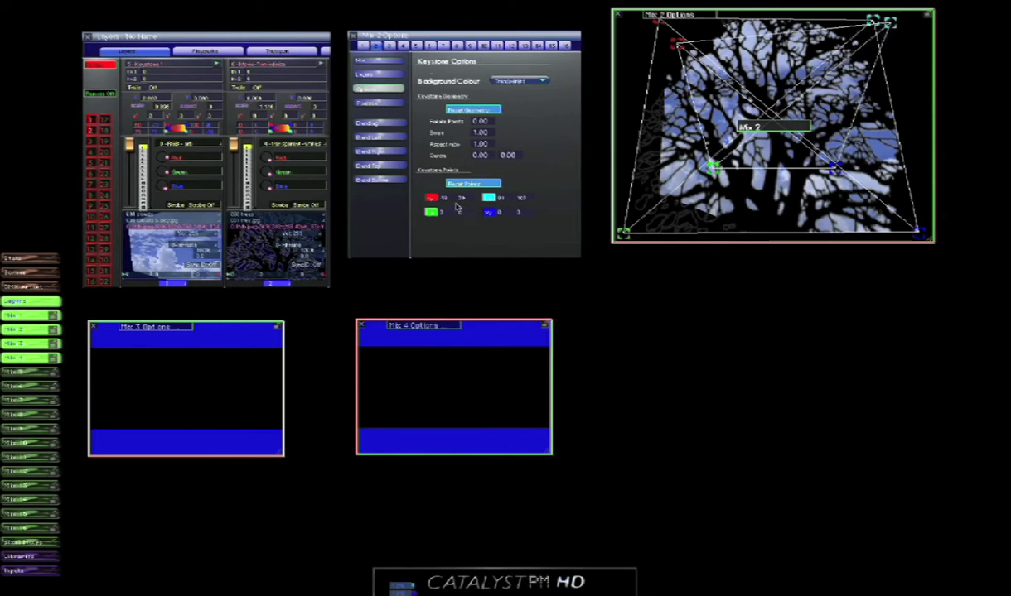
{"action": "left_click_drag", "start_coordinate": [427, 191], "coordinate": [438, 182]}
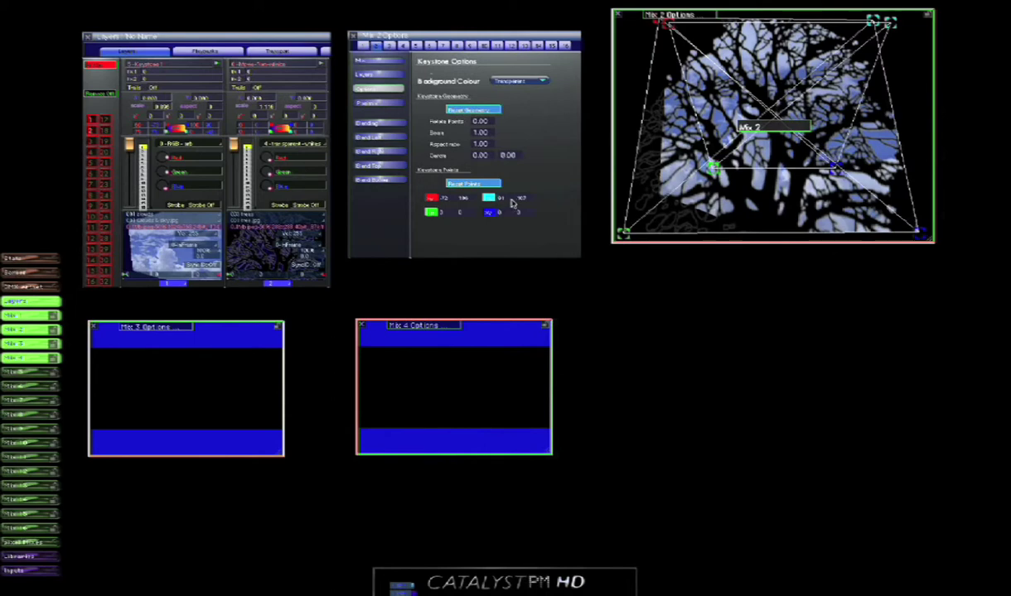
{"action": "mouse_move", "coordinate": [497, 196]}
{"action": "left_mouse_down"}
{"action": "mouse_move", "coordinate": [511, 199]}
{"action": "mouse_move", "coordinate": [483, 191]}
{"action": "left_mouse_up"}
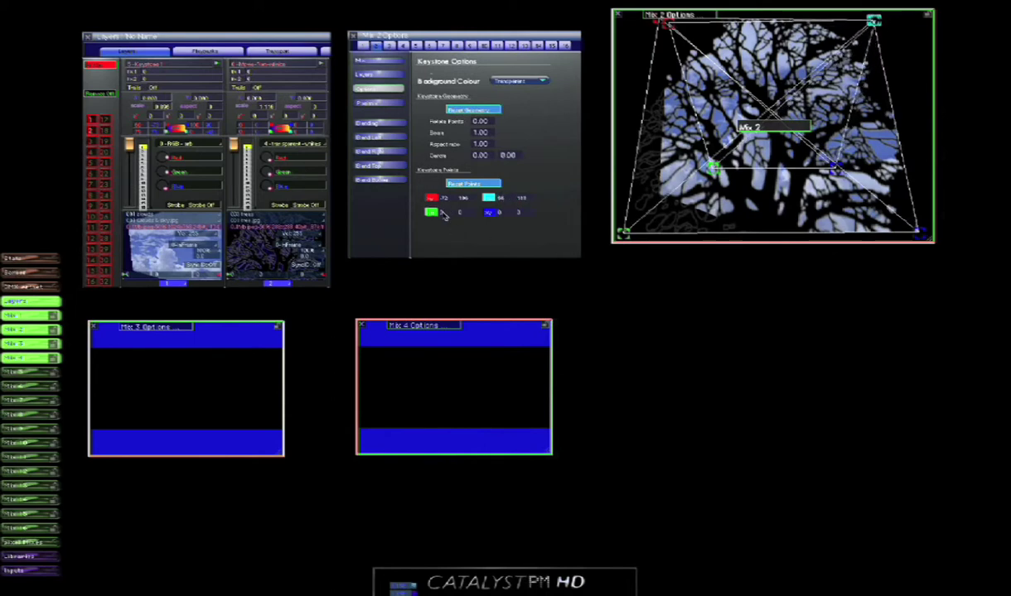
{"action": "left_click_drag", "start_coordinate": [432, 212], "coordinate": [353, 282]}
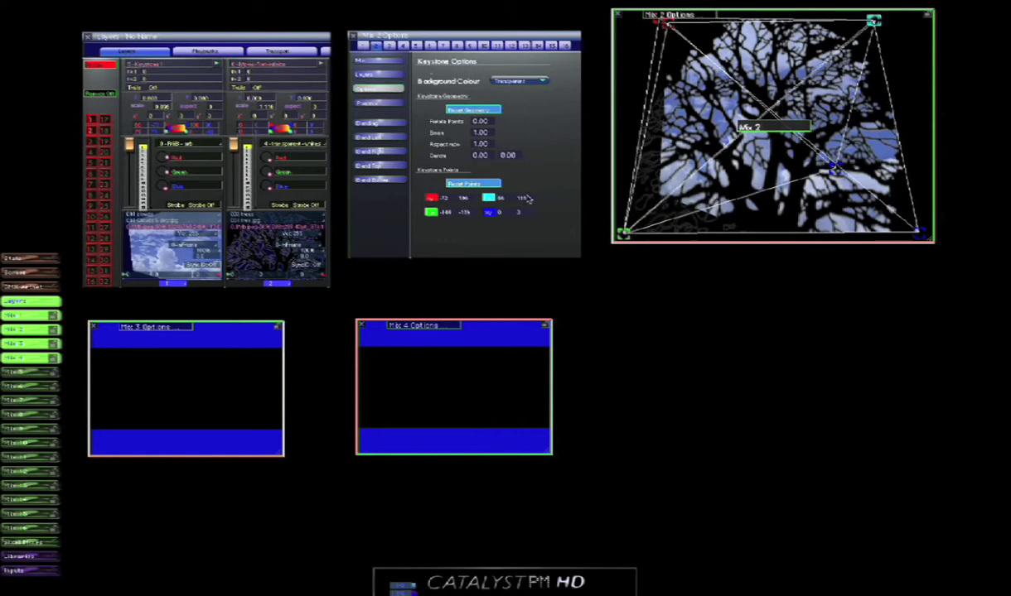
{"action": "left_click_drag", "start_coordinate": [517, 214], "coordinate": [602, 282]}
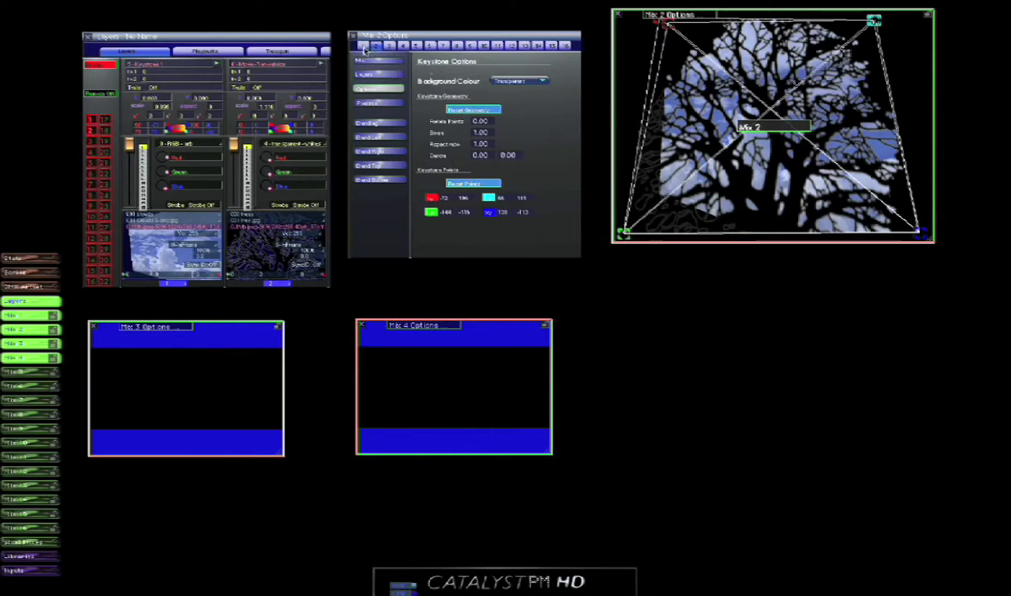
Reduce the keystone geometry scale of Mix 1 so its trapezoid sits inside Mix 2's, and return to its main mix settings.
{"action": "left_click", "coordinate": [364, 48]}
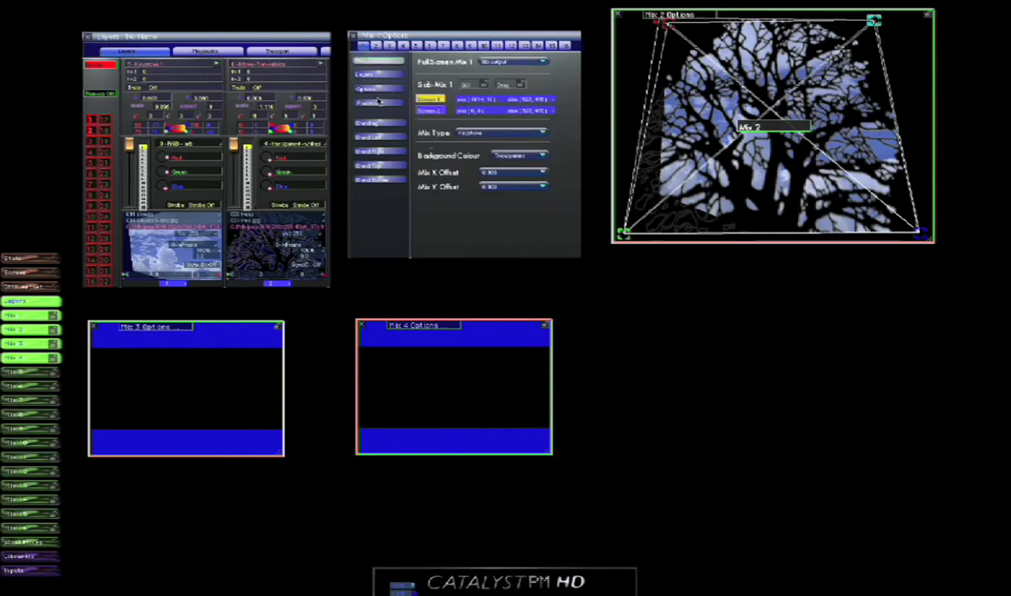
{"action": "left_click", "coordinate": [369, 91]}
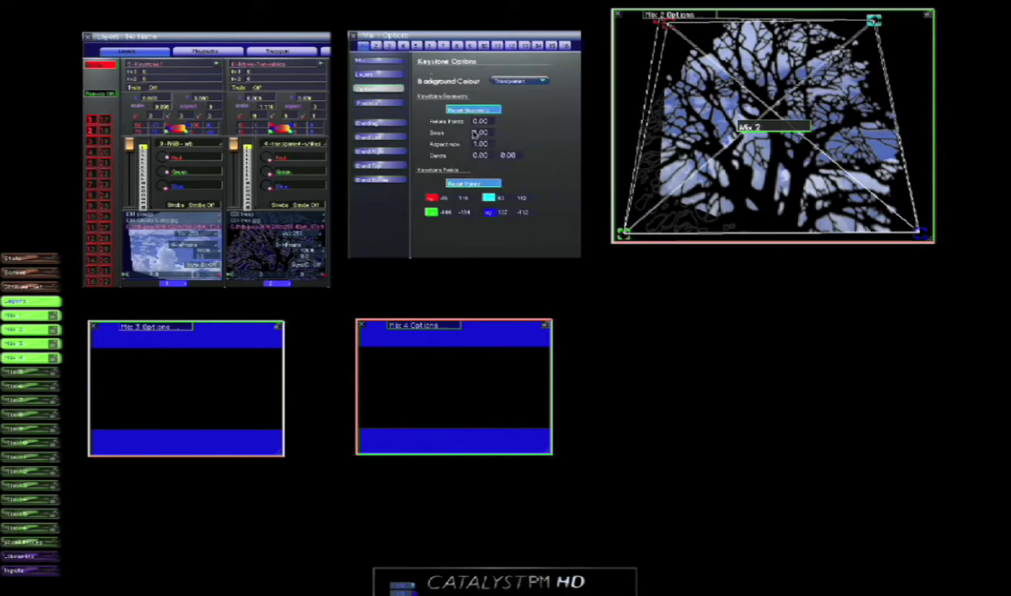
{"action": "left_click_drag", "start_coordinate": [478, 133], "coordinate": [481, 154]}
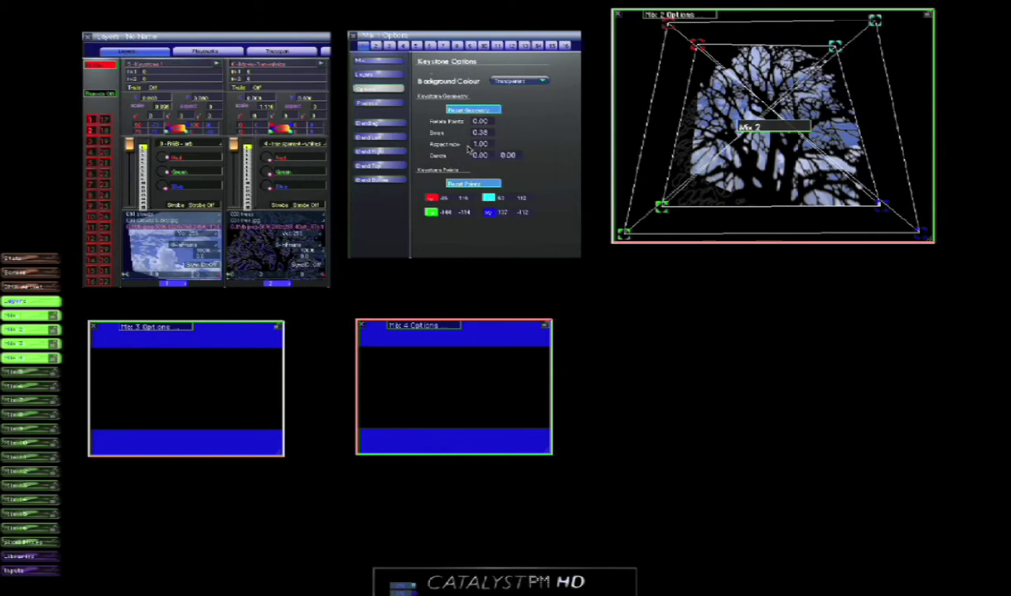
{"action": "left_click", "coordinate": [366, 60]}
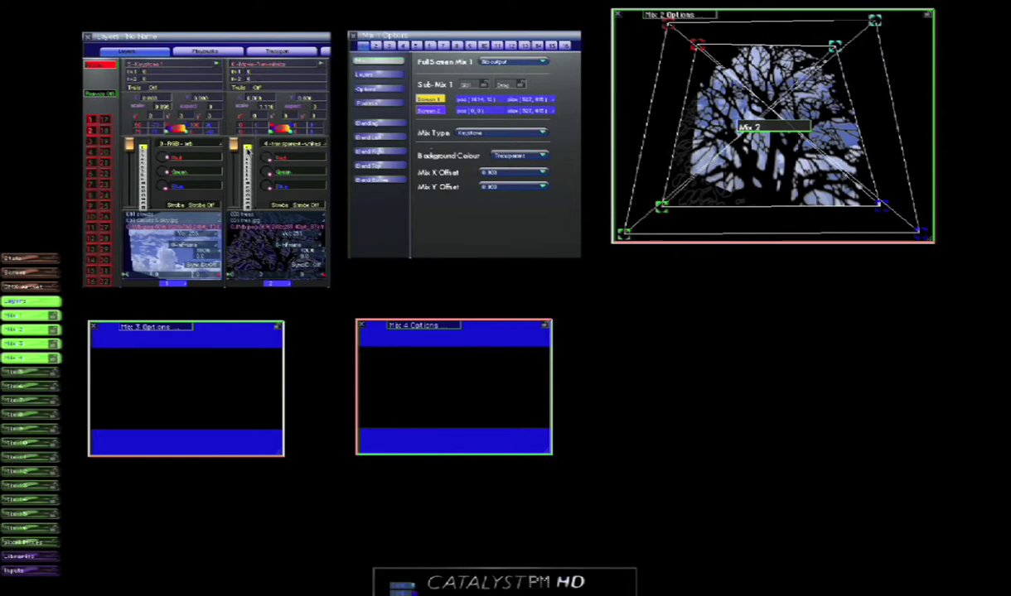
Reassign the clouds layer and the trees layer from Mix 1 to Mix 2.
{"action": "left_click", "coordinate": [236, 141]}
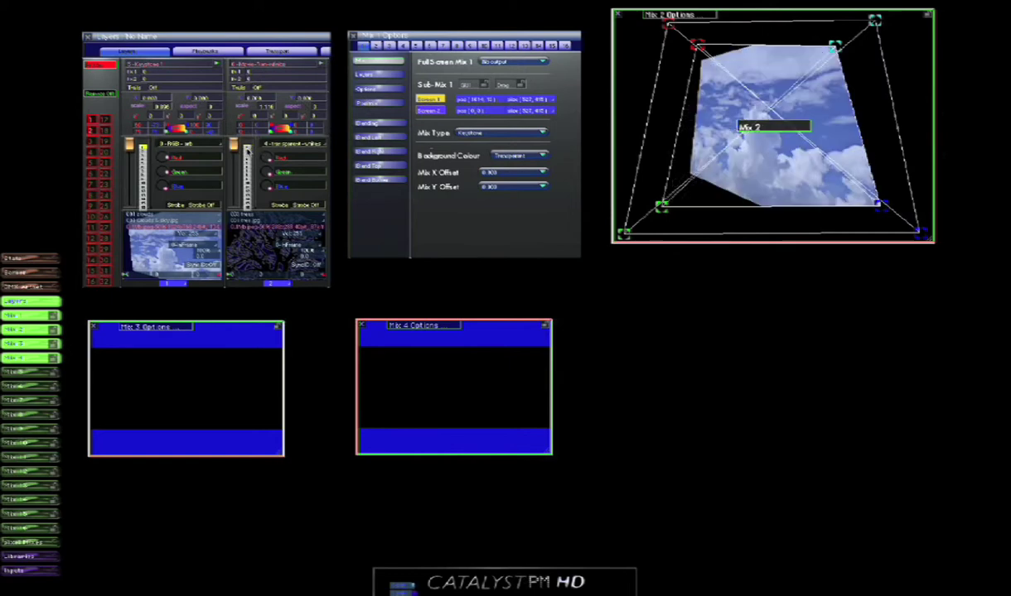
{"action": "left_click", "coordinate": [140, 147]}
{"action": "left_click", "coordinate": [139, 148]}
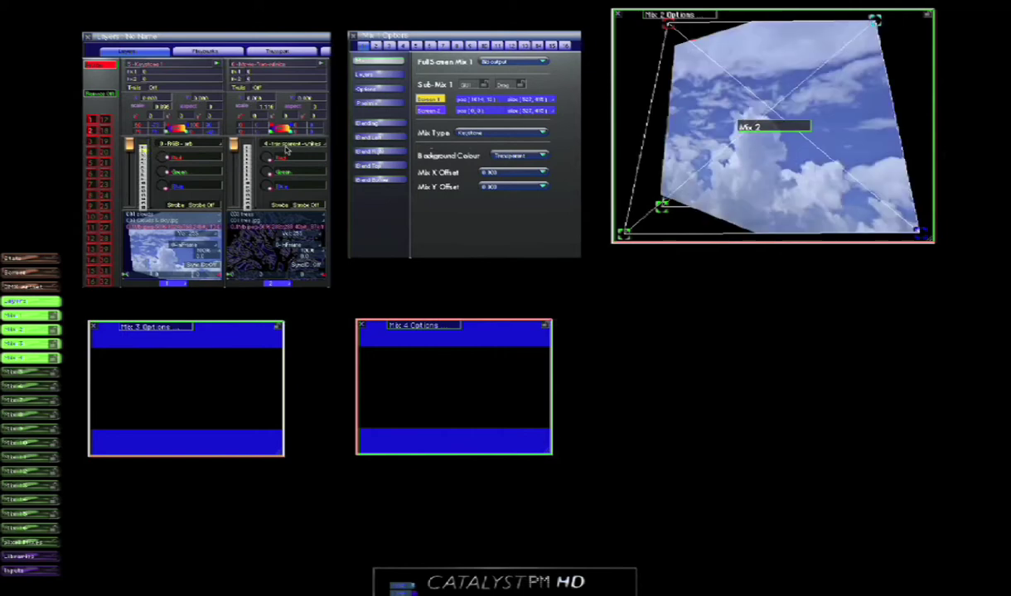
{"action": "left_click", "coordinate": [237, 145]}
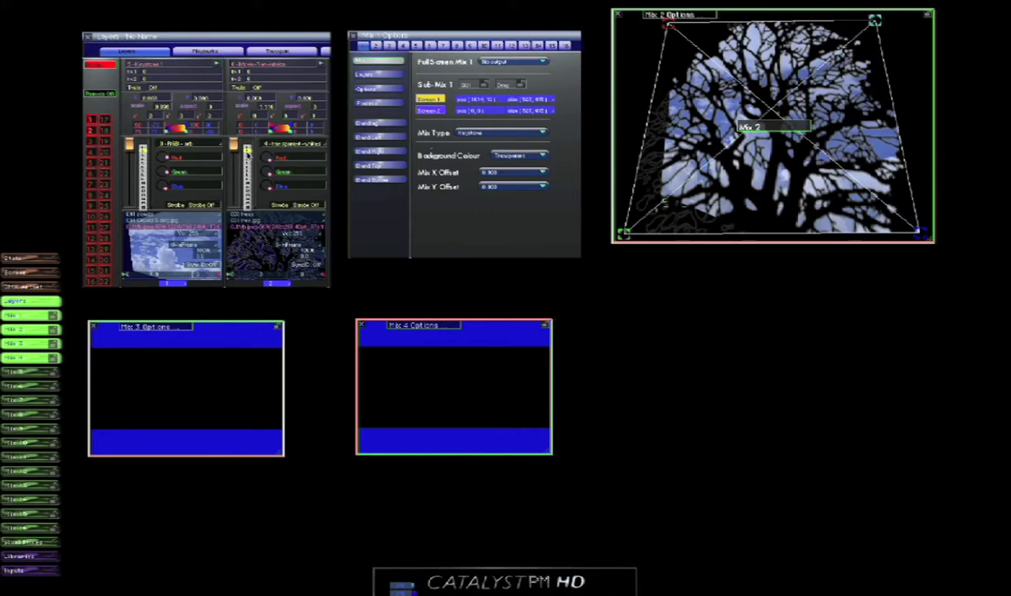
Take both layers off Mix 2 and assign the trees and the clouds back to Mix 1.
{"action": "left_click", "coordinate": [237, 147]}
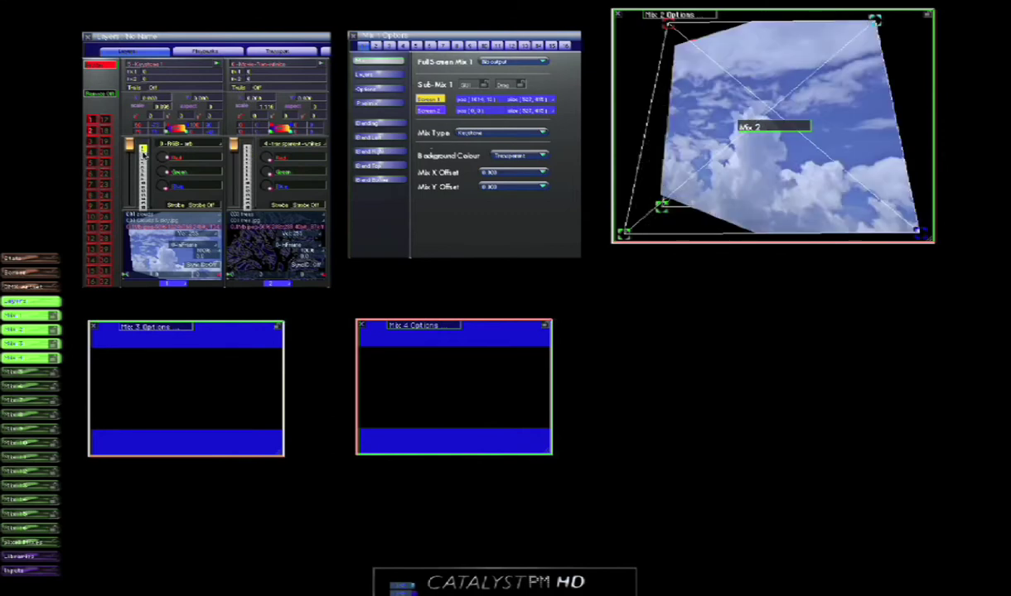
{"action": "left_click", "coordinate": [143, 152]}
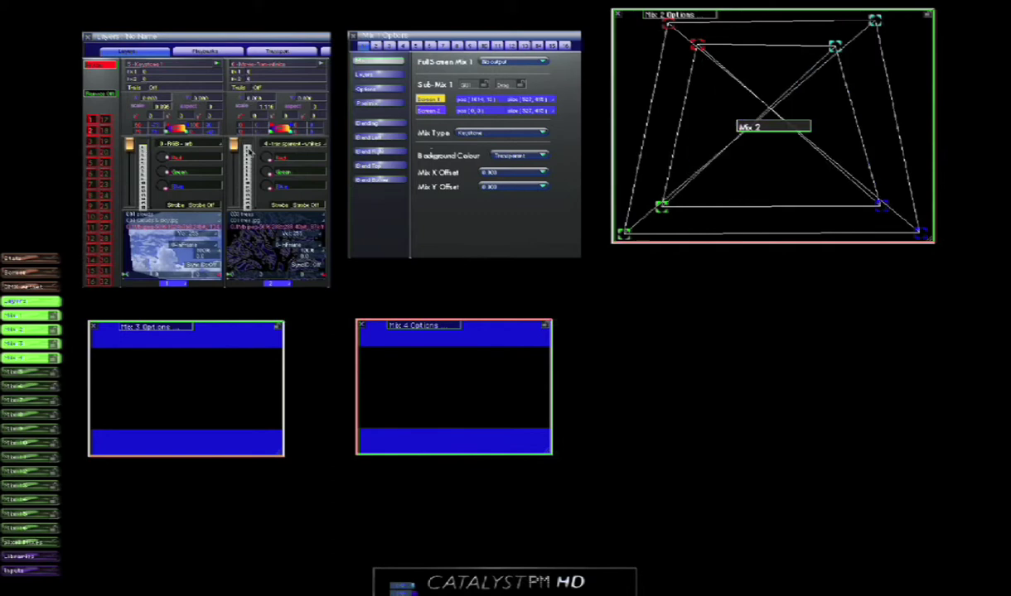
{"action": "left_click", "coordinate": [246, 151]}
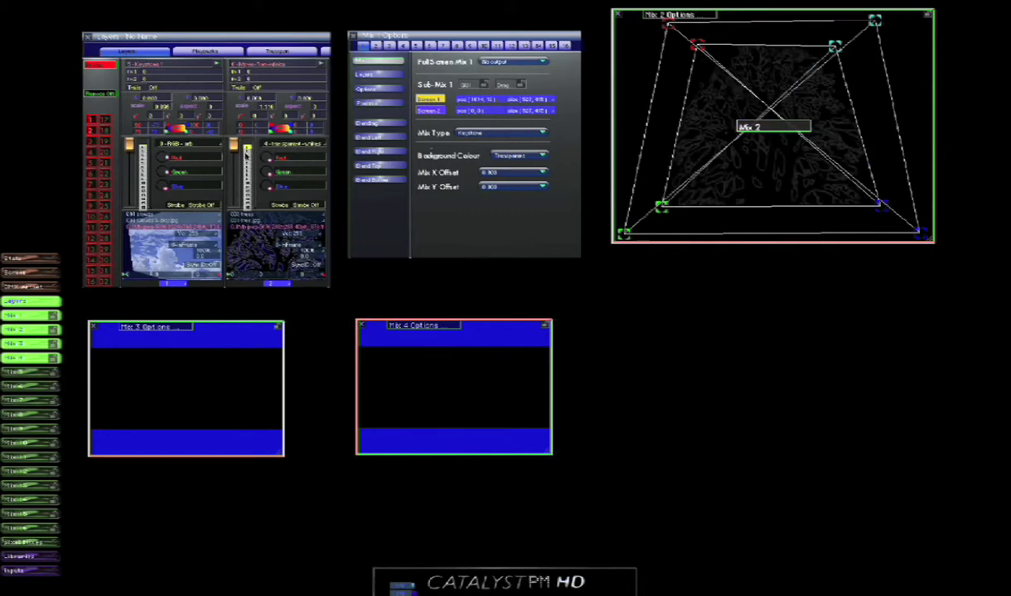
{"action": "left_click", "coordinate": [143, 149]}
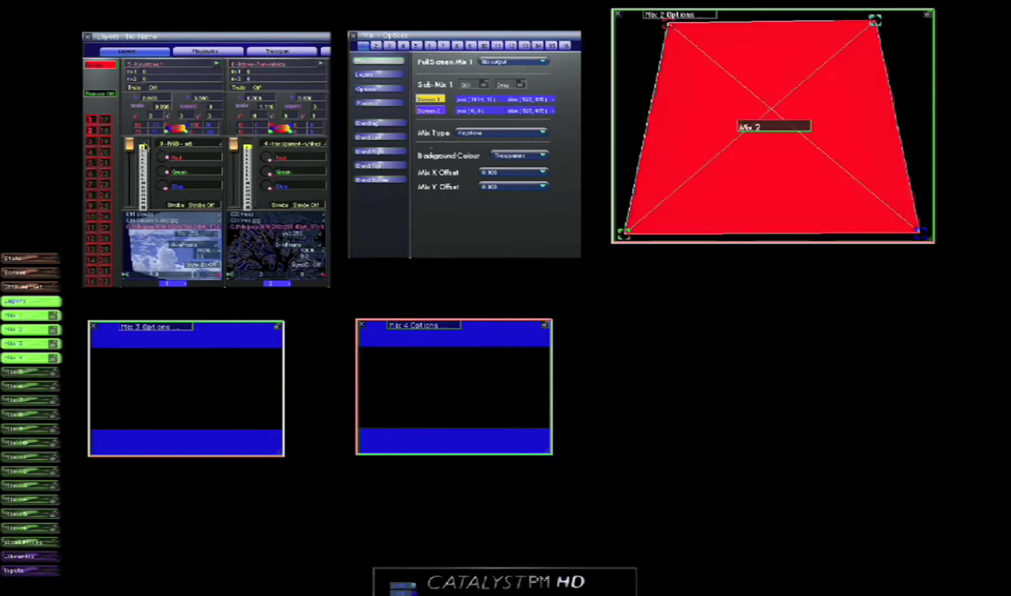
Set the clouds layer's effect to Movie Non Infinite and assign the layer to Mix 3 as well.
{"action": "left_click", "coordinate": [142, 64]}
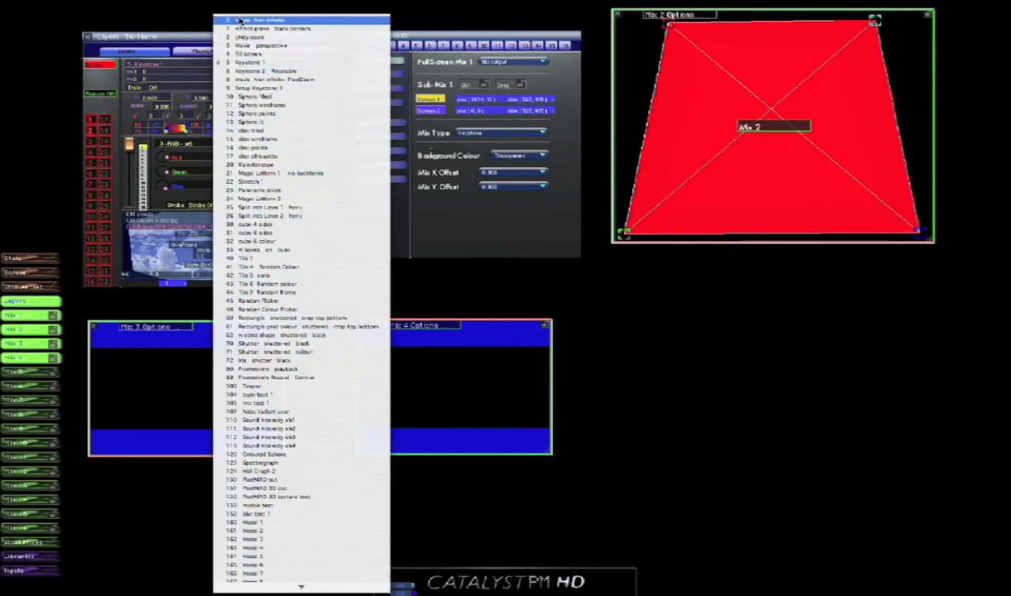
{"action": "left_click", "coordinate": [239, 20]}
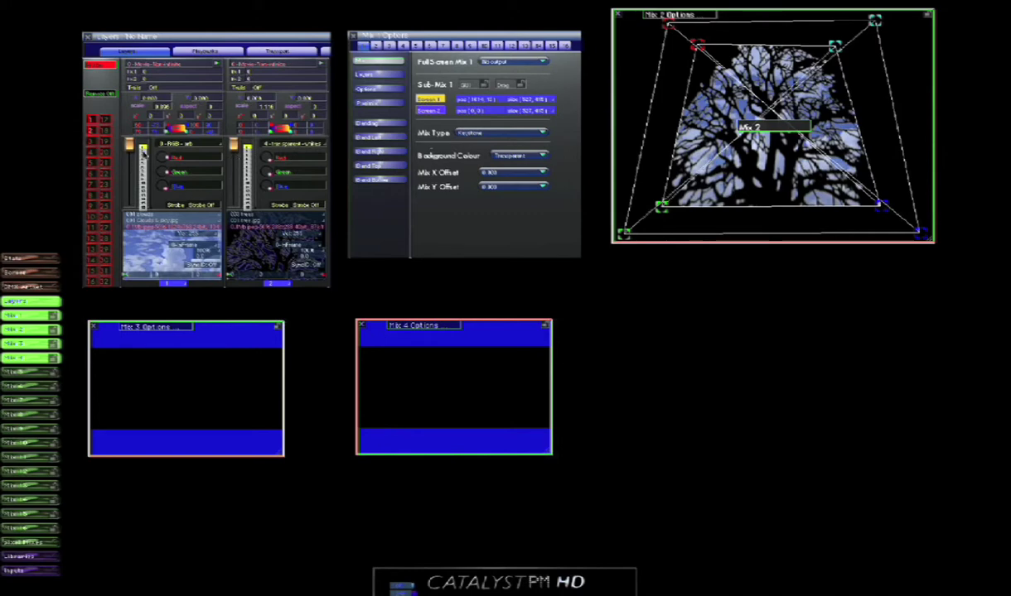
{"action": "left_click_drag", "start_coordinate": [141, 150], "coordinate": [142, 158]}
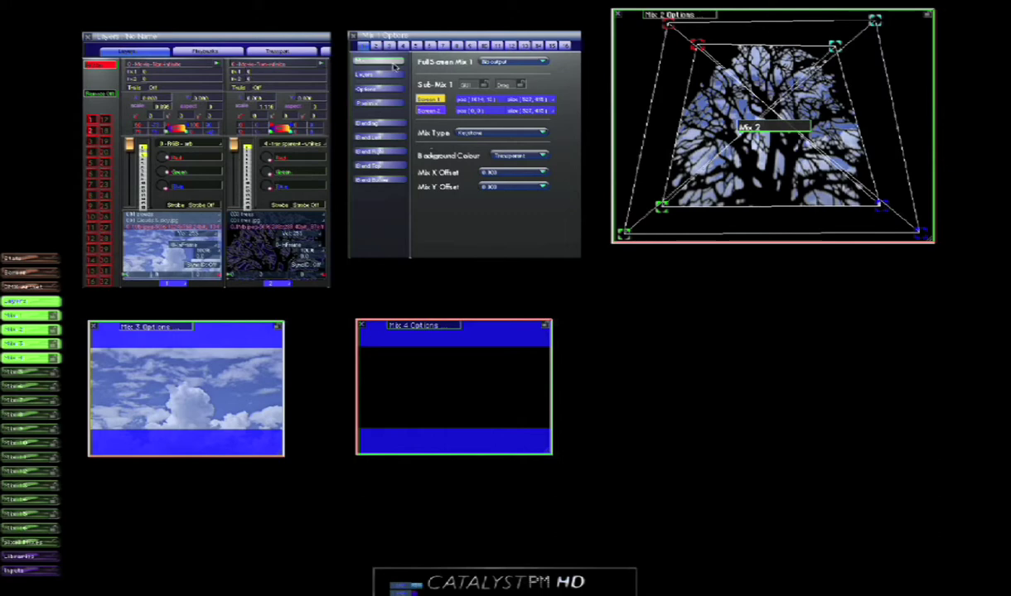
Move the Mix Options window below the output preview, then show layer 3 and set its media library to A Luna Blue.
{"action": "left_click_drag", "start_coordinate": [425, 35], "coordinate": [701, 276]}
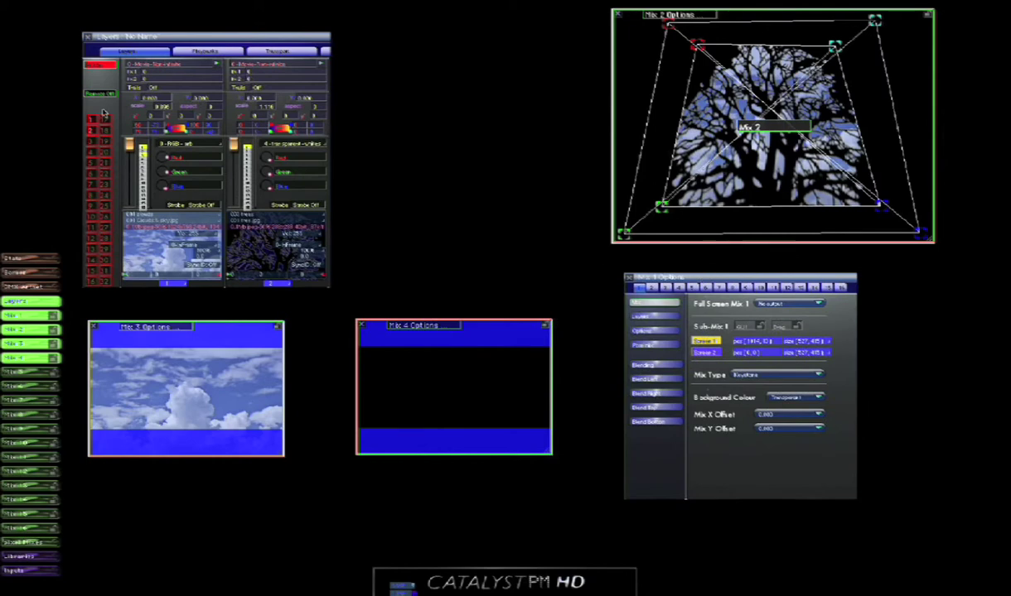
{"action": "left_click", "coordinate": [90, 139]}
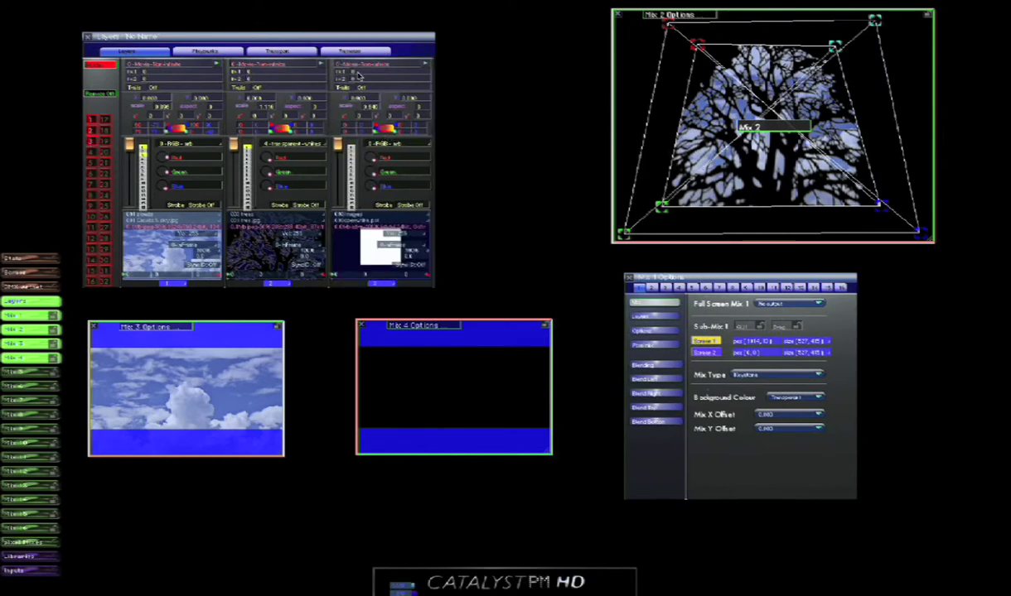
{"action": "left_click", "coordinate": [344, 208]}
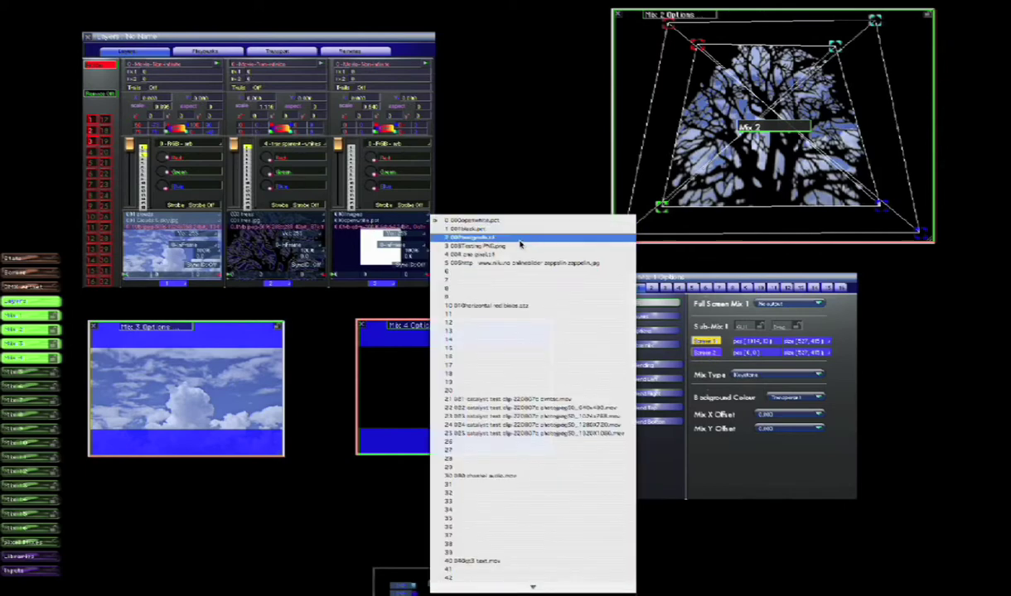
{"action": "left_click", "coordinate": [389, 207]}
{"action": "left_click", "coordinate": [387, 206]}
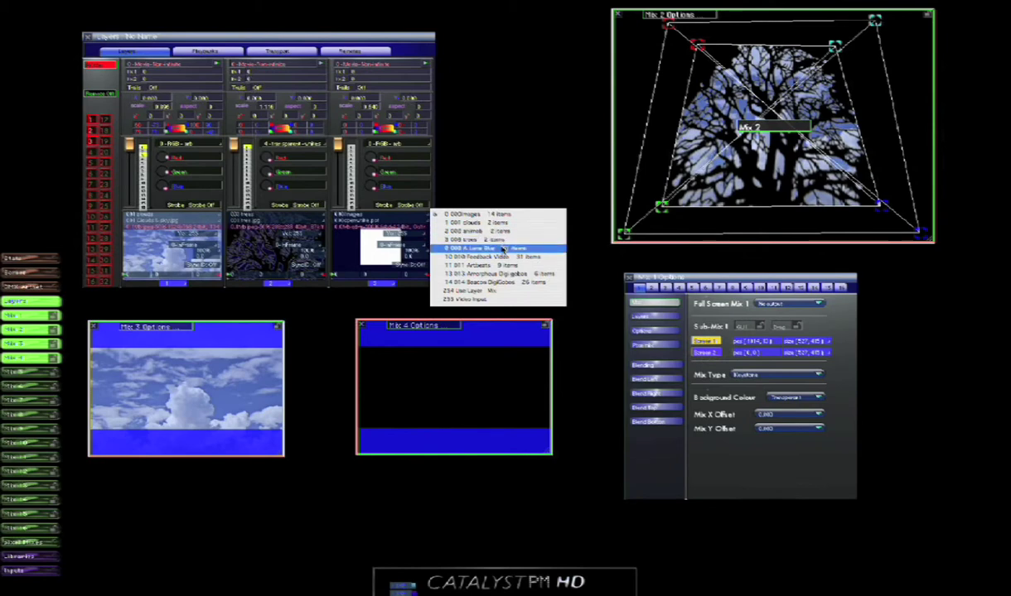
{"action": "left_click", "coordinate": [503, 249]}
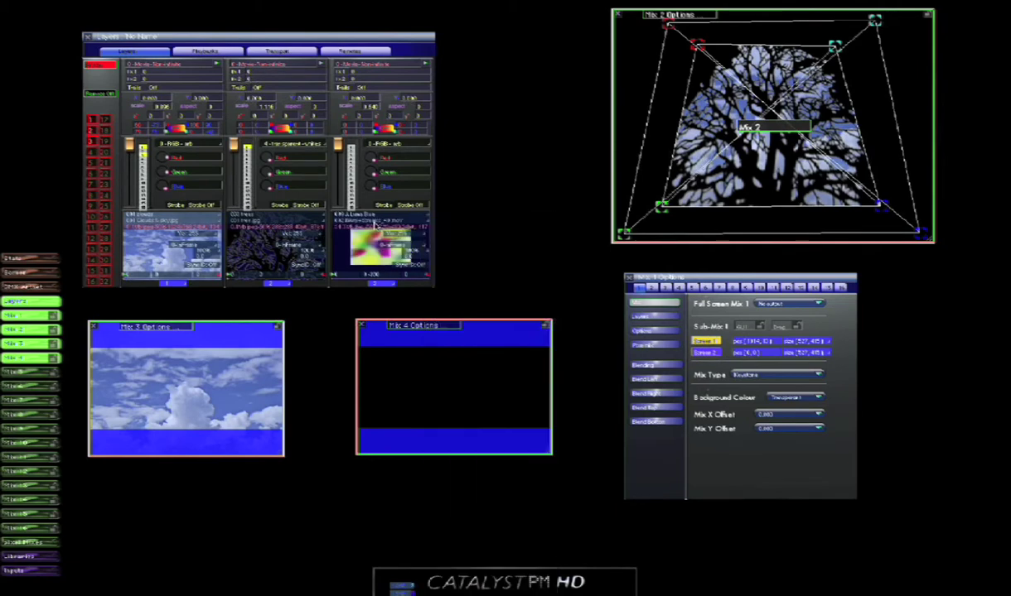
Load the clip CloudyDay_07.mov into layer 3 and assign the layer to Mix 4.
{"action": "left_click", "coordinate": [358, 214]}
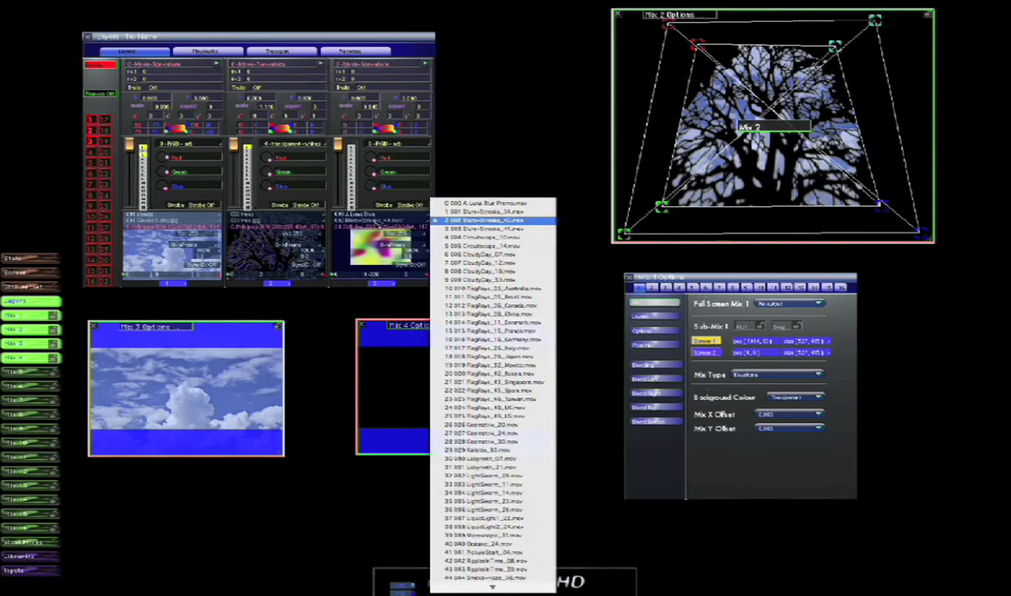
{"action": "left_click", "coordinate": [453, 256]}
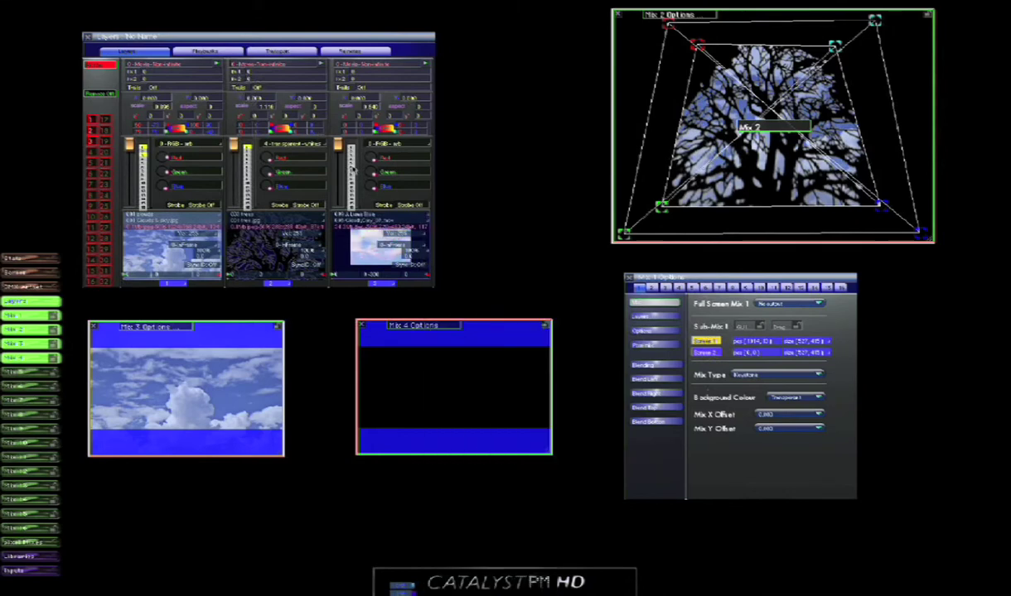
{"action": "left_click", "coordinate": [335, 154]}
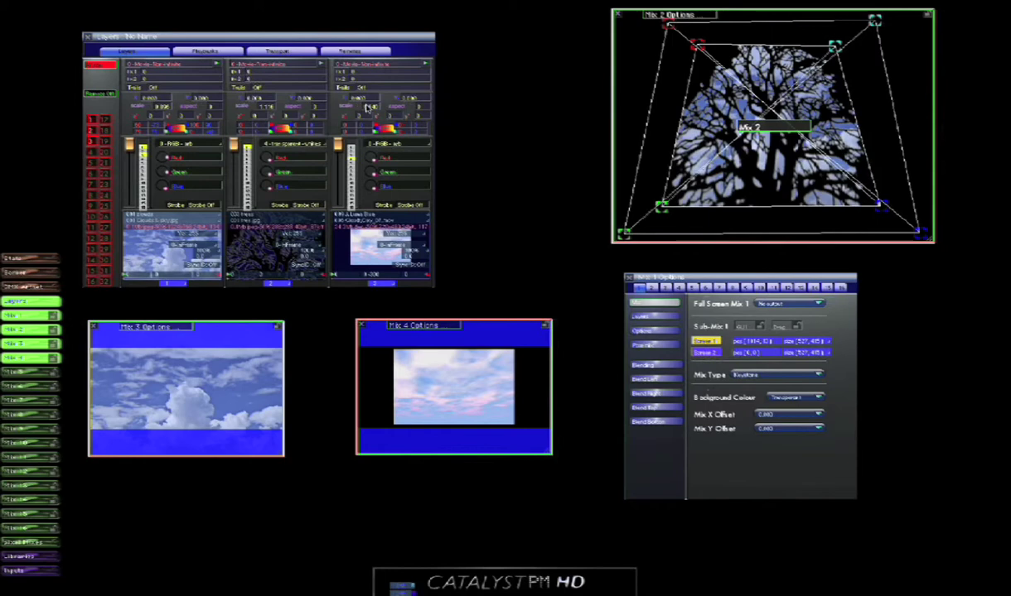
Scale layer 3 up to fill the width of Mix 4 and set its playback mode to PLLoopFW.
{"action": "left_click_drag", "start_coordinate": [370, 106], "coordinate": [369, 92]}
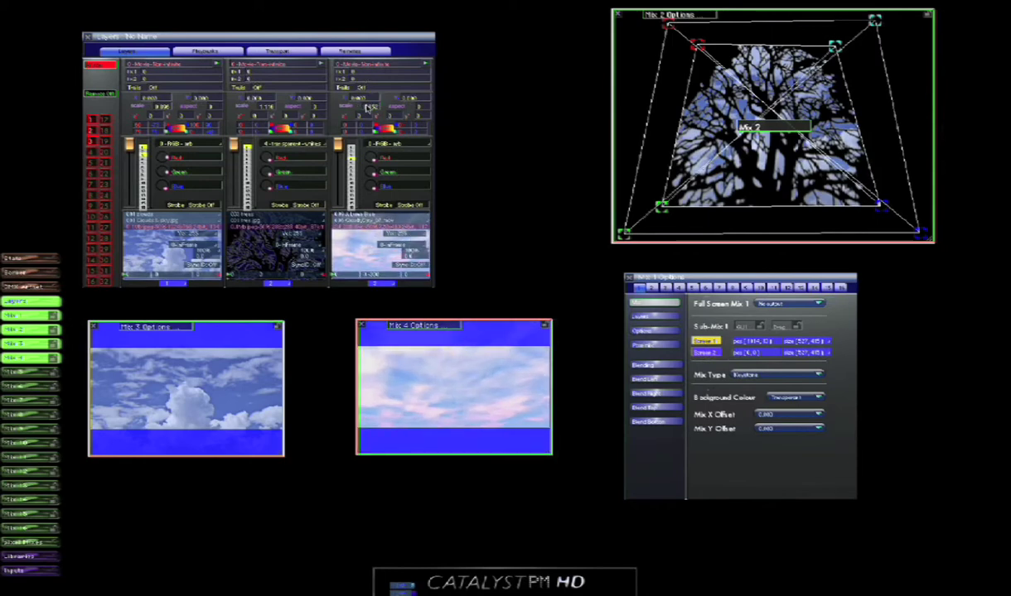
{"action": "left_click", "coordinate": [387, 246]}
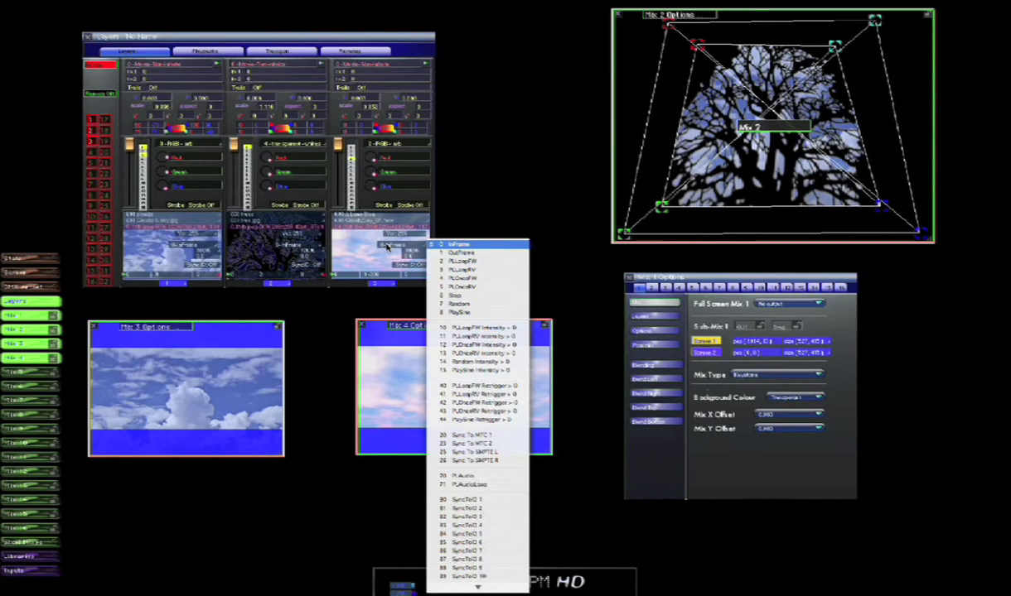
{"action": "left_click", "coordinate": [478, 262]}
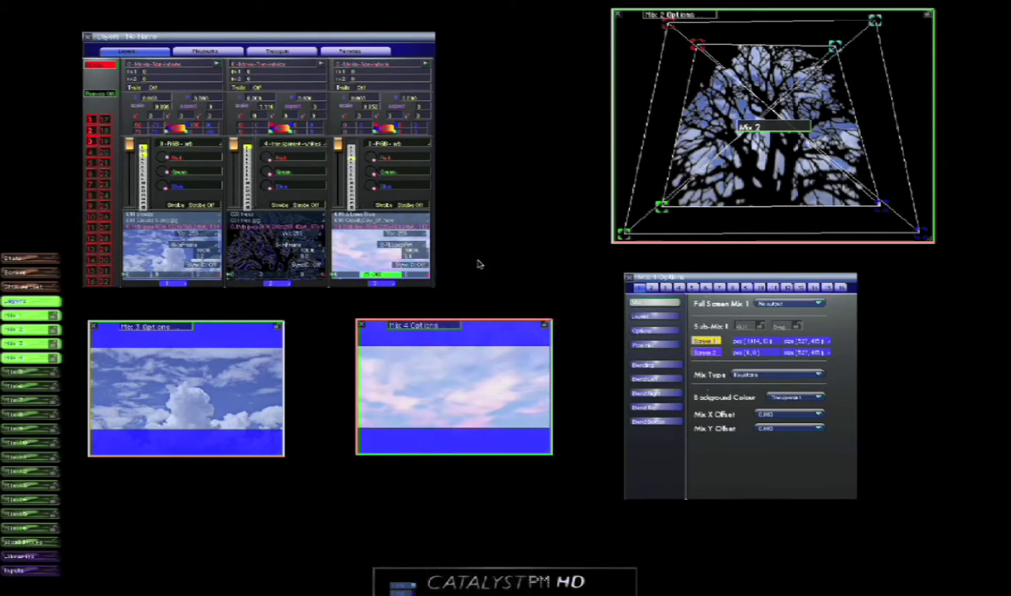